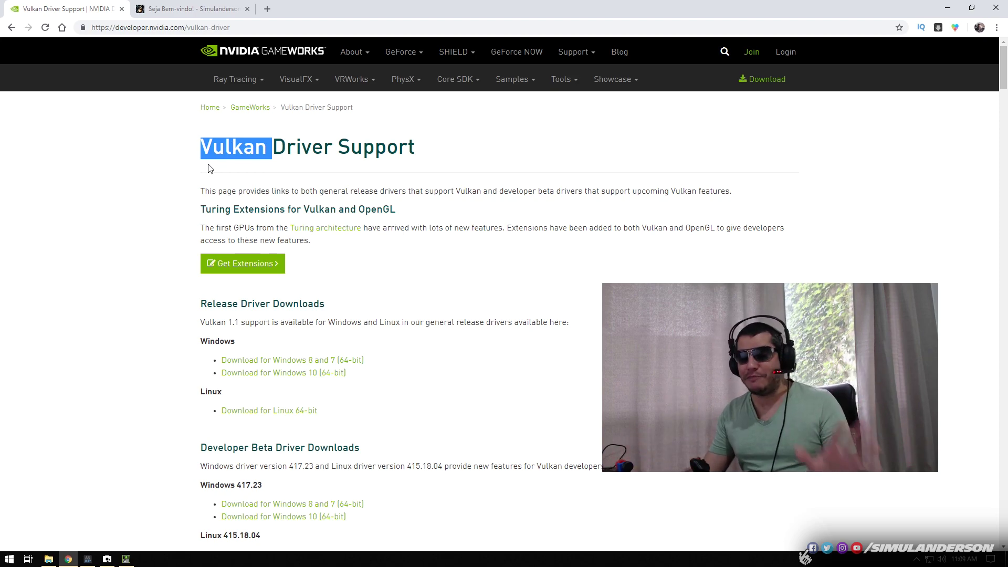
- Review the release driver downloads and the supported GPU series on the Vulkan Driver Support page
scroll(241, 265, down, 2)
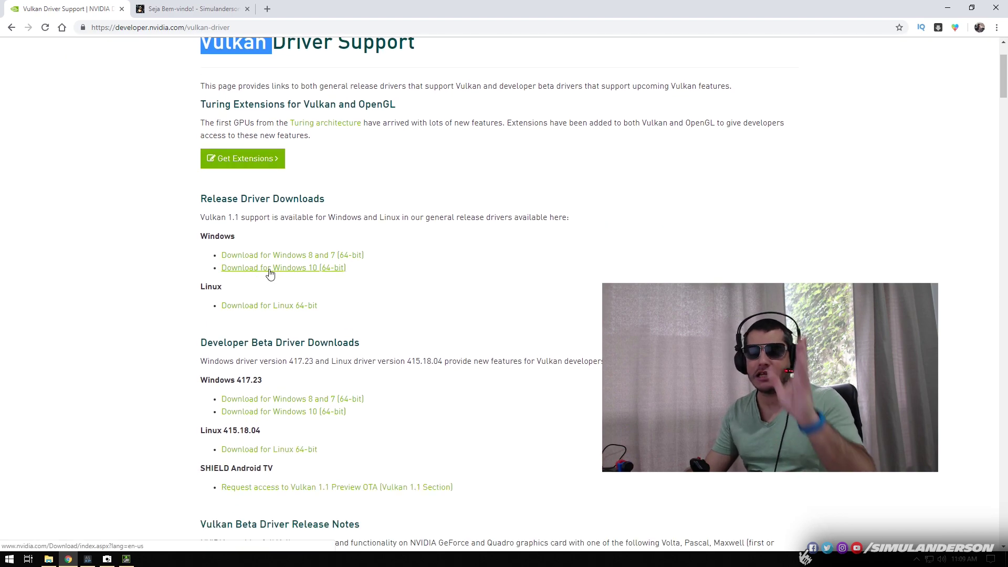
scroll(269, 274, down, 2)
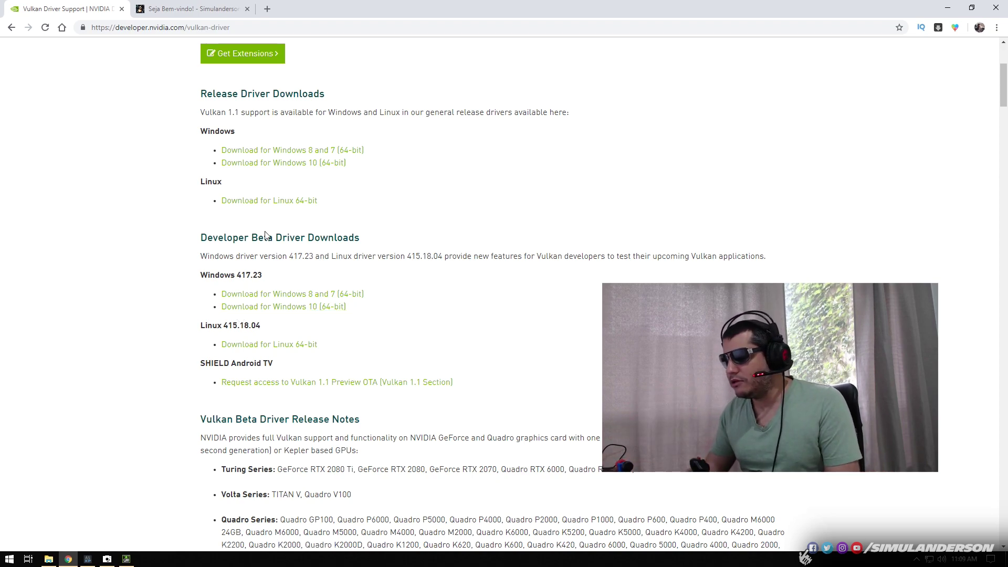
scroll(267, 229, down, 7)
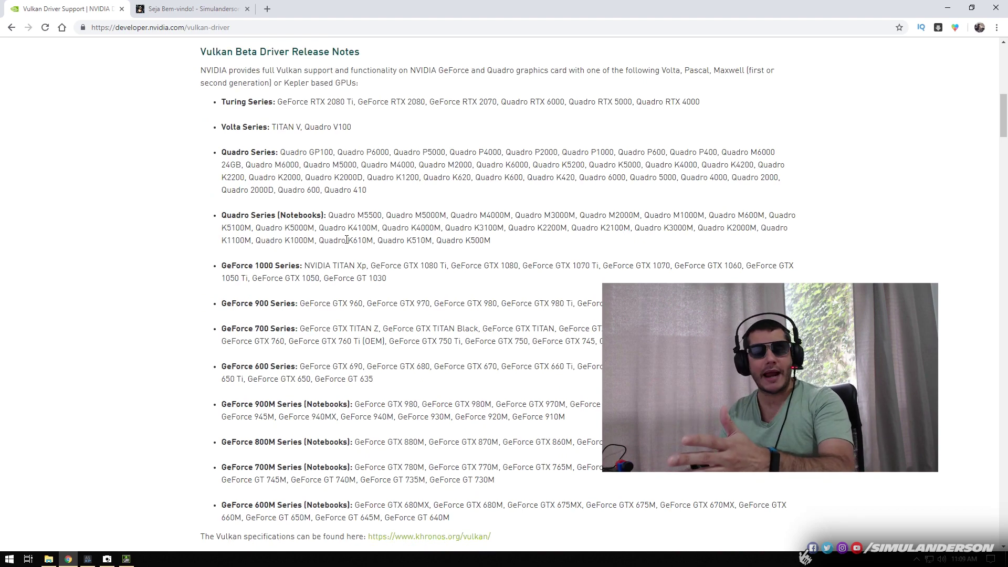
scroll(347, 240, down, 3)
scroll(336, 320, up, 2)
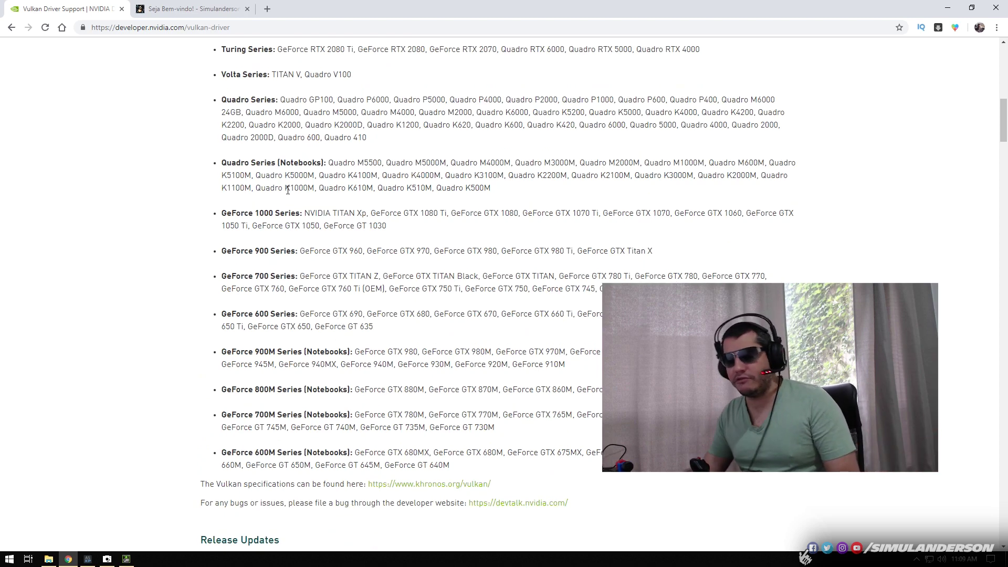
scroll(206, 154, up, 12)
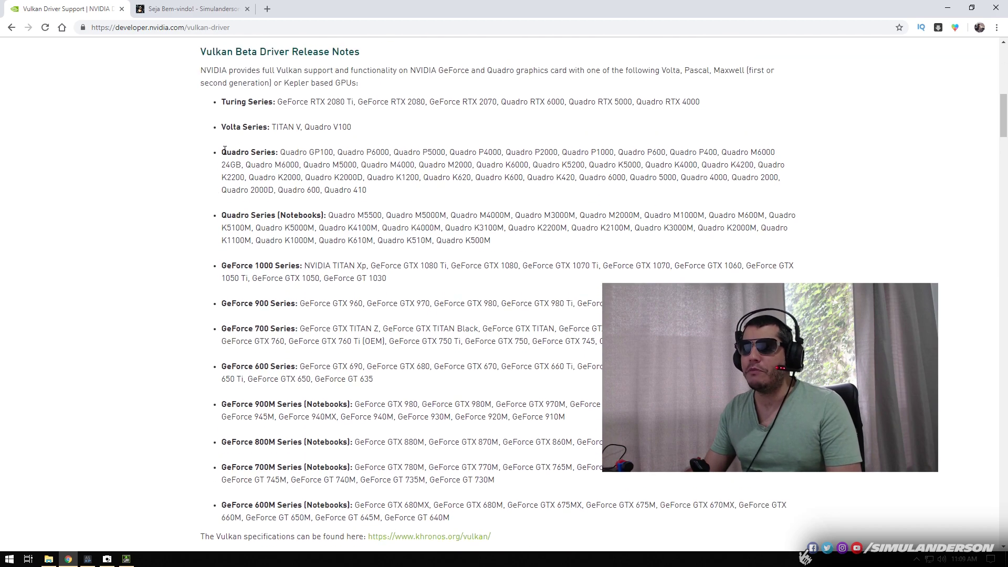
double_click(216, 159)
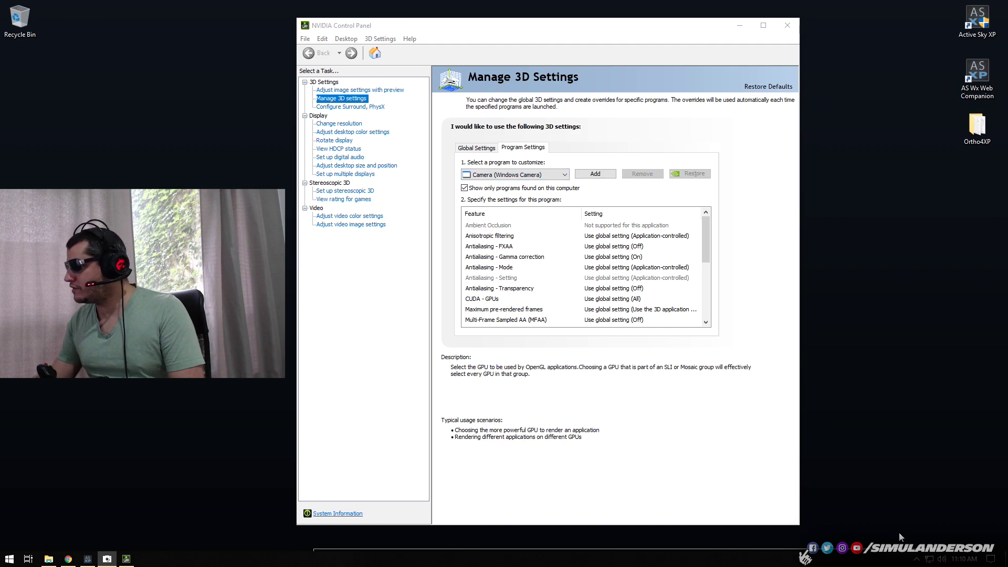
- Locate nvcplui.exe in C:\Program Files\NVIDIA Corporation\Control Panel Client using File Explorer, and close the window
click(917, 559)
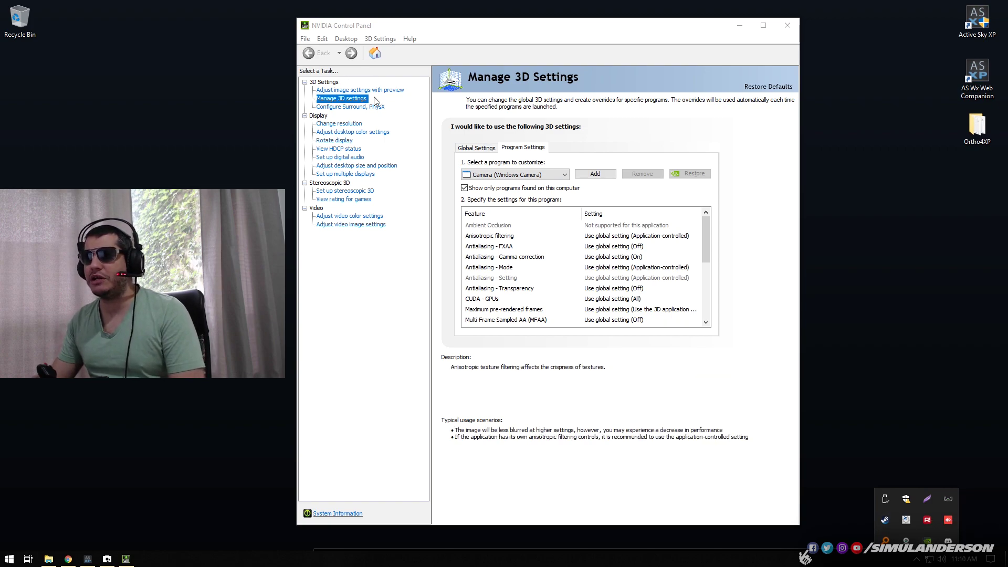
mouse_move(55, 561)
click(84, 528)
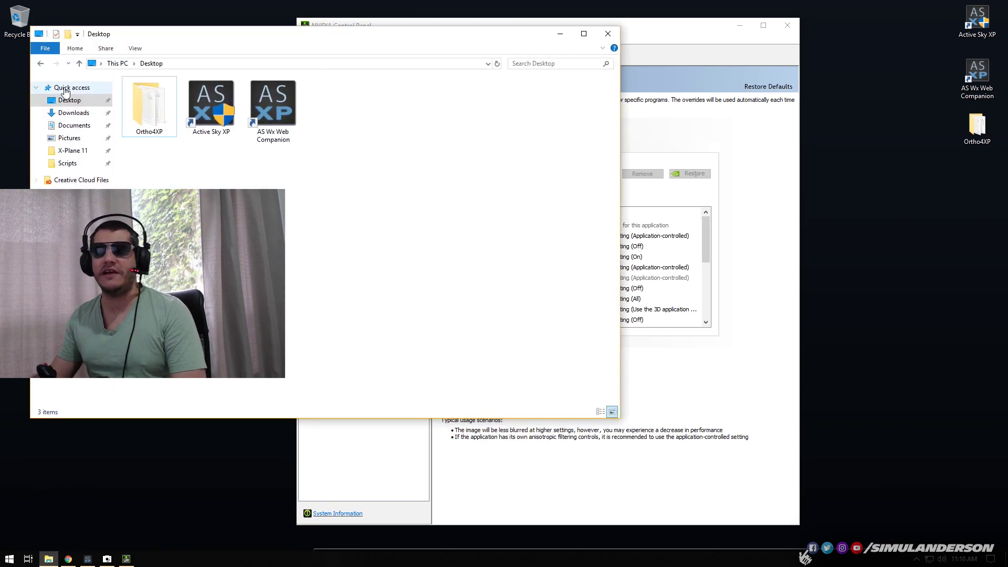
click(78, 298)
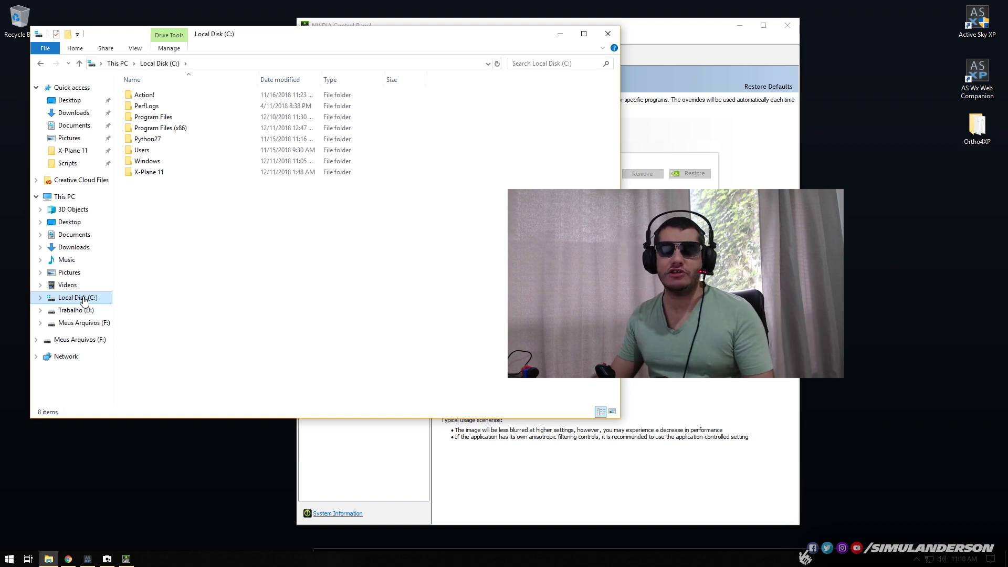
double_click(149, 118)
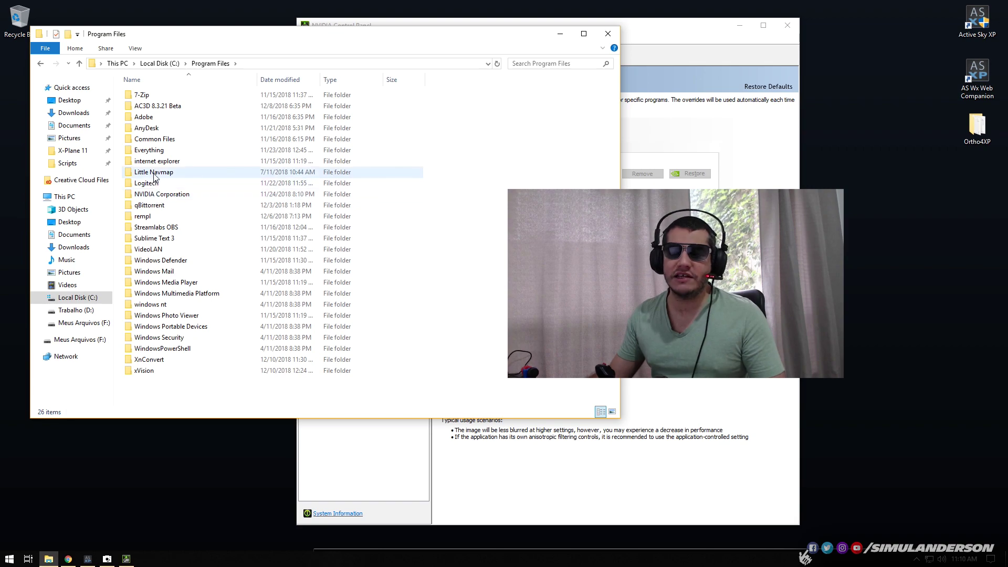
click(150, 195)
double_click(150, 195)
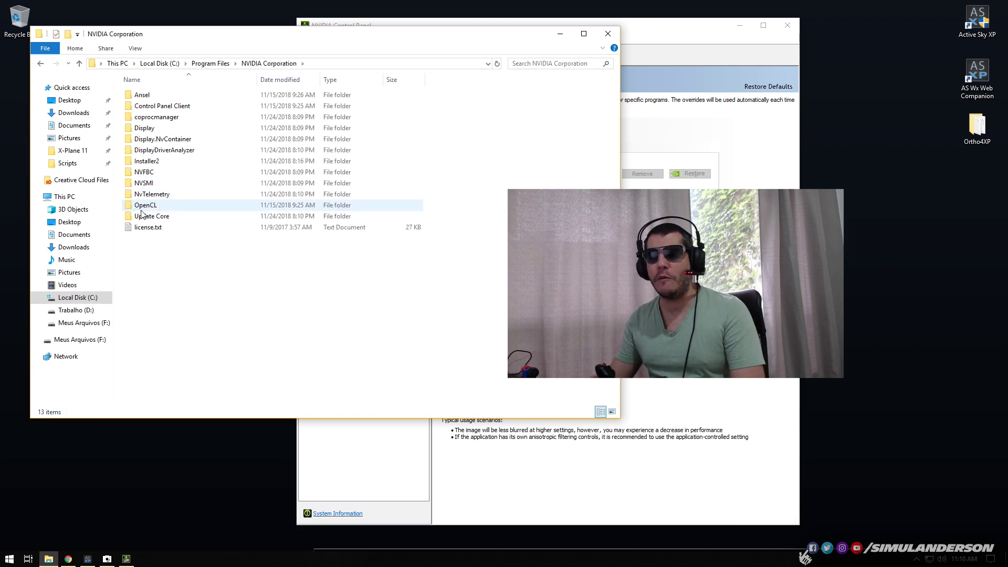
double_click(158, 108)
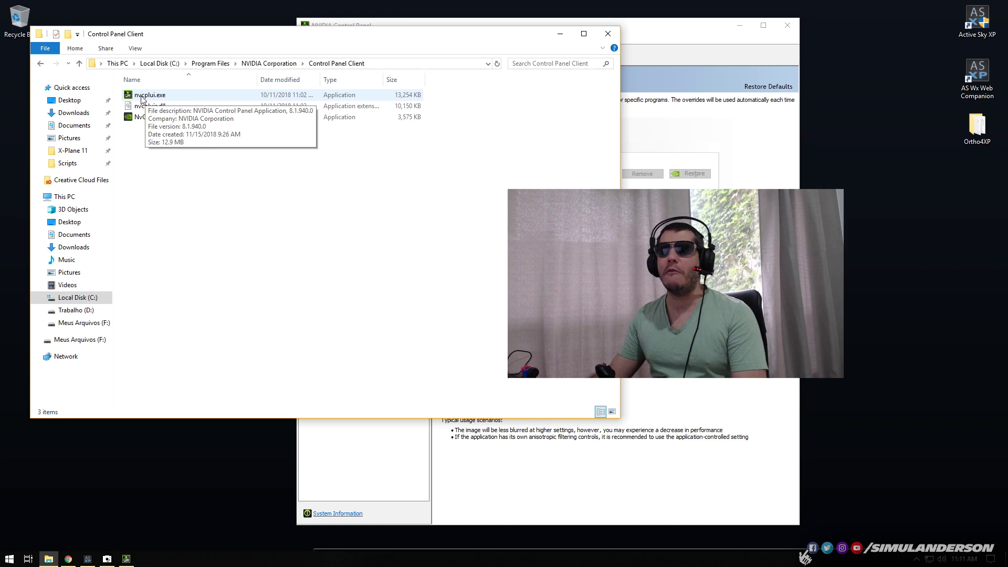
click(607, 34)
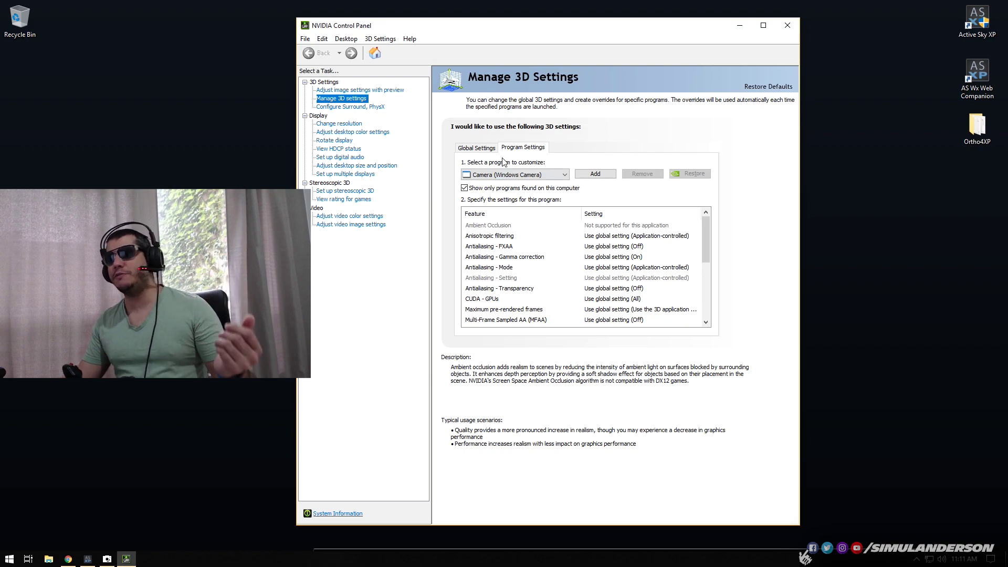
- Choose X-Plane (x-plane.exe) as the program to customize in the program-specific 3D settings
click(479, 147)
click(506, 149)
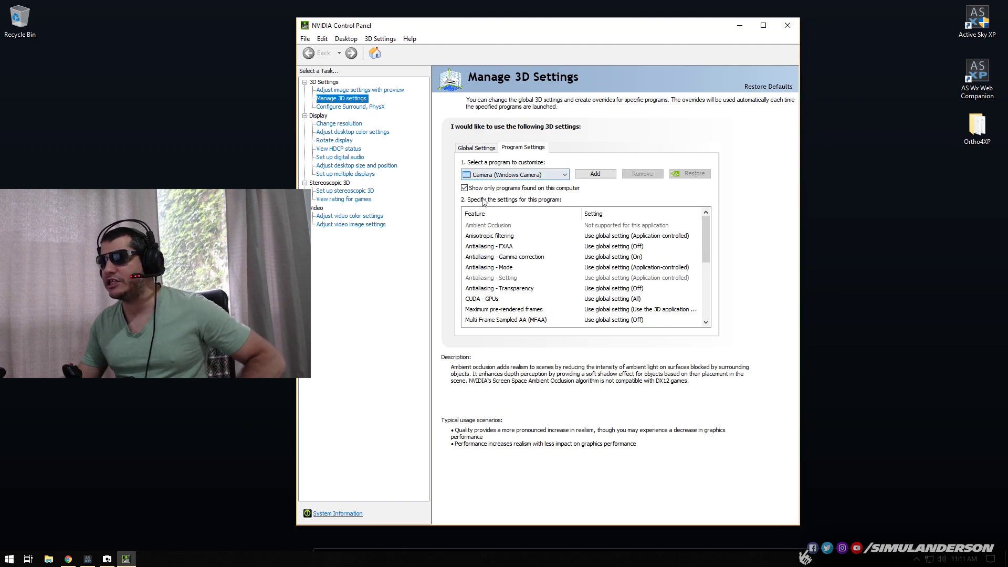
click(547, 176)
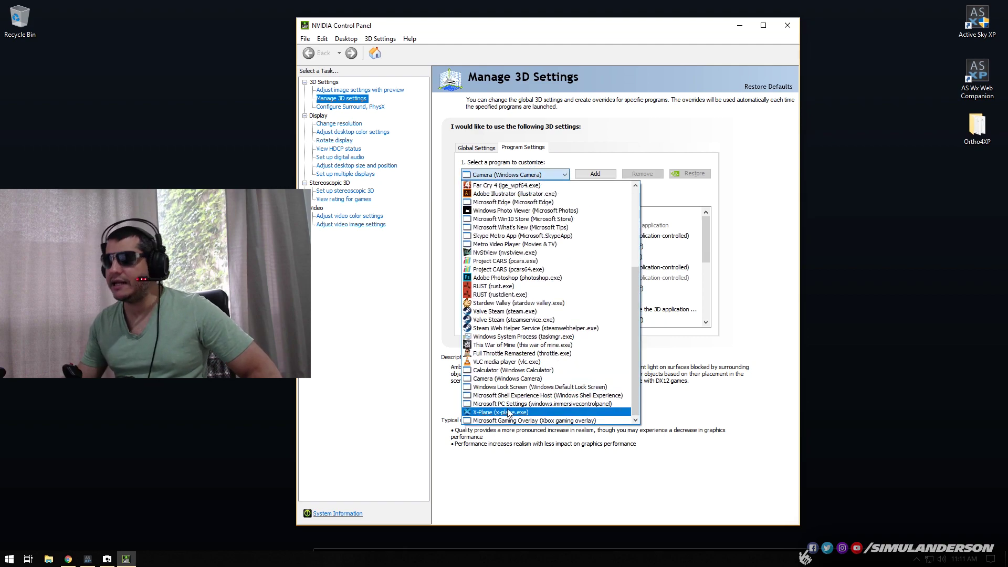
click(596, 177)
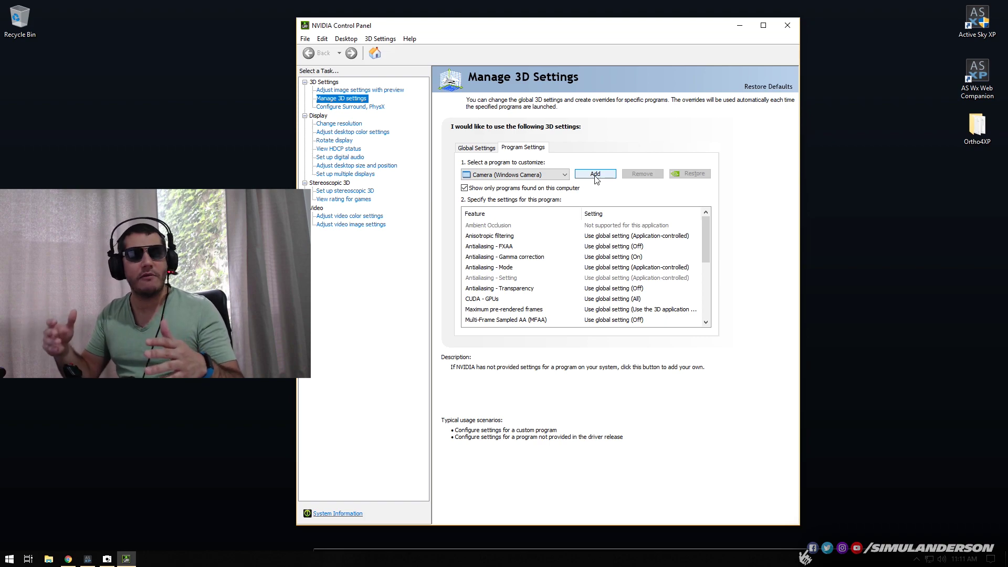
click(491, 178)
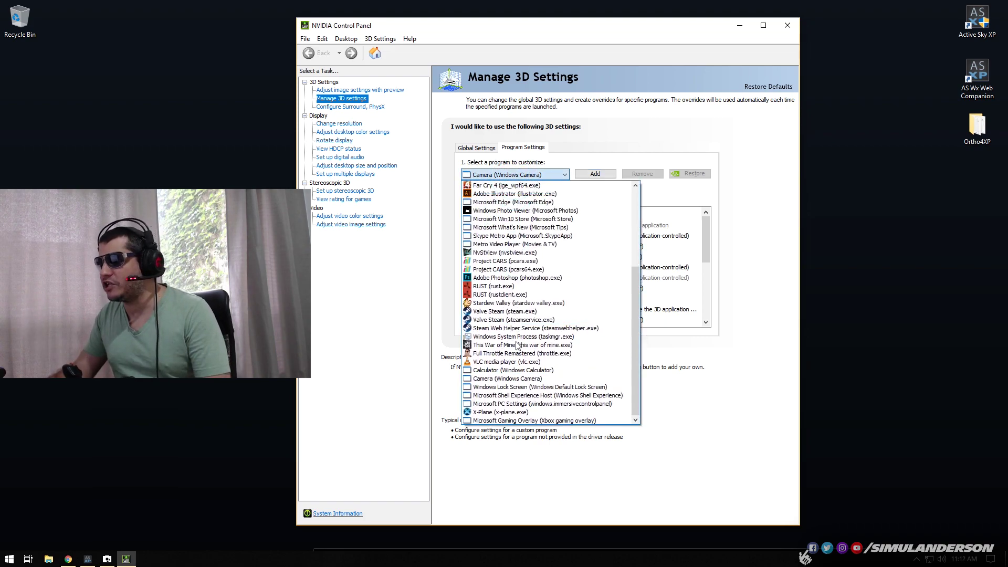
click(496, 415)
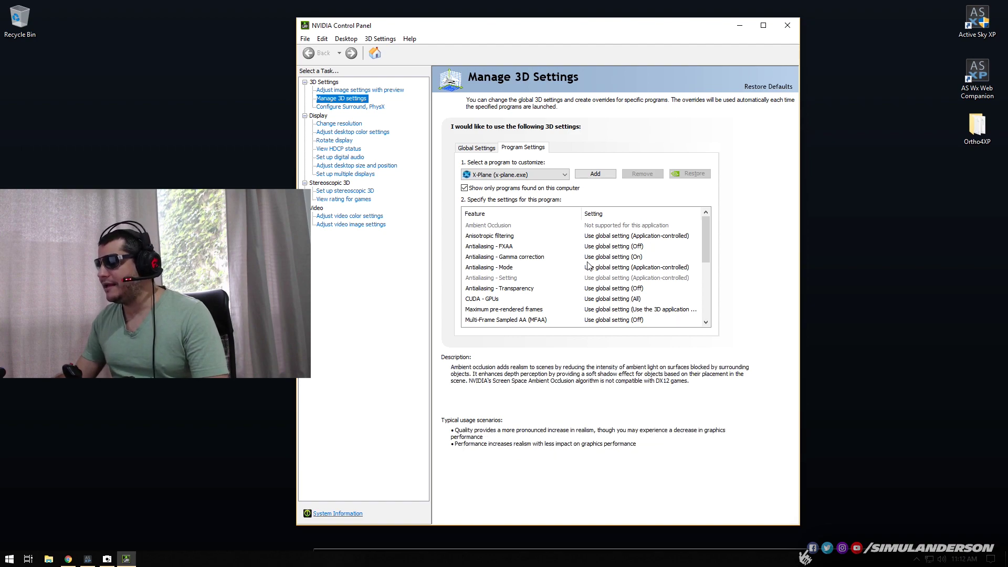
- Compare the global 3D settings with the X-Plane program settings, ending on the program settings
click(474, 148)
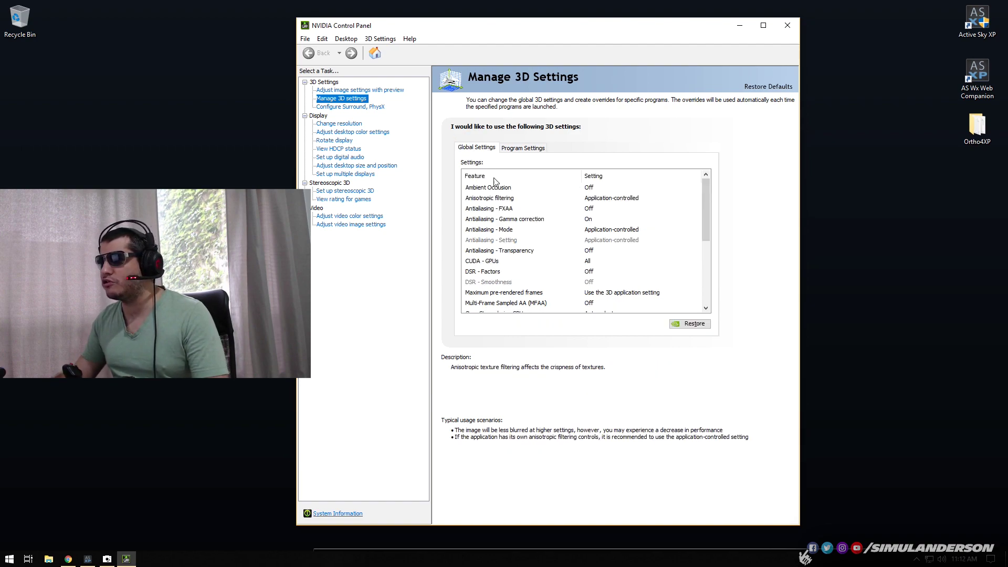
click(524, 148)
click(477, 147)
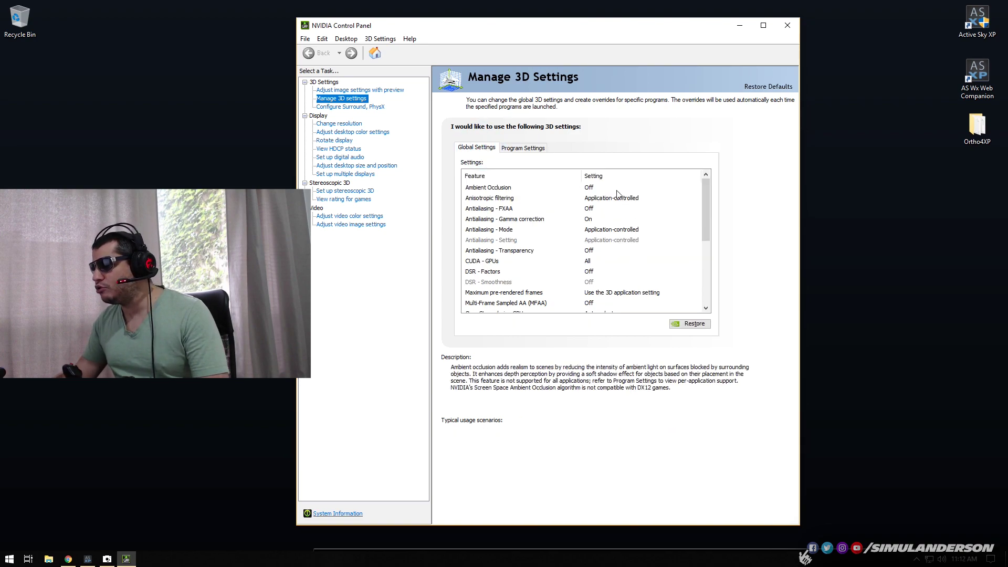
click(530, 150)
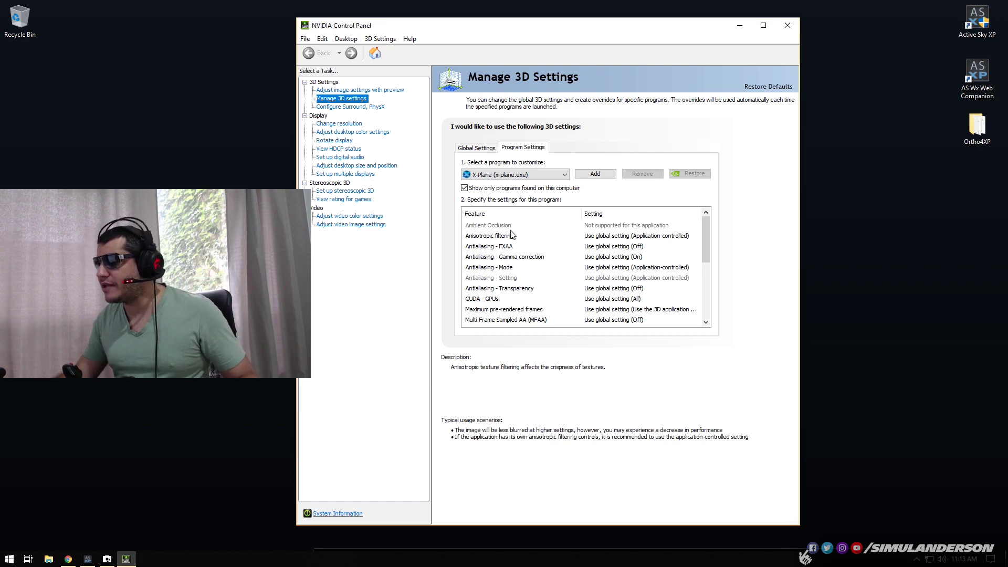
- Set Anisotropic filtering and Antialiasing - FXAA to Off for X-Plane
click(610, 237)
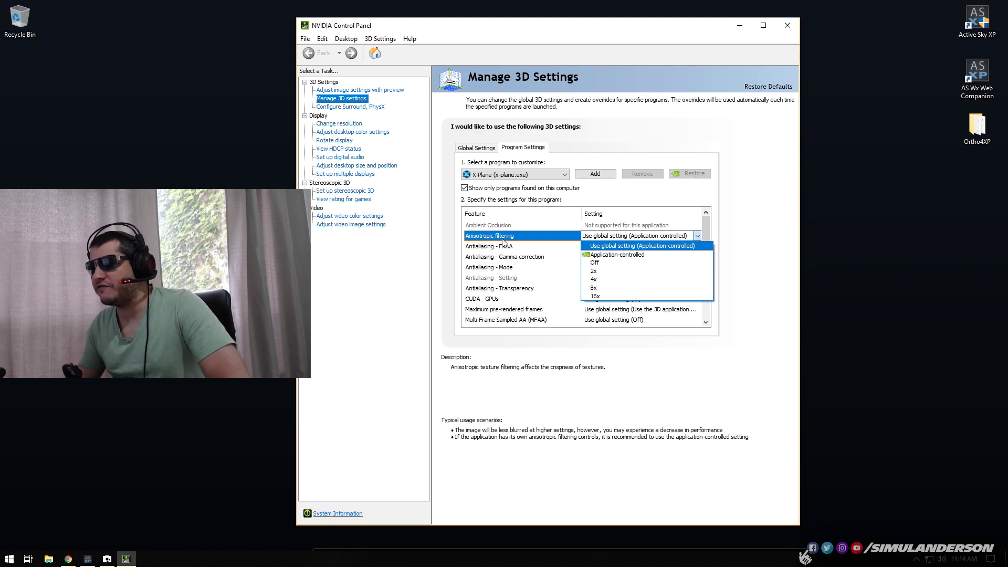
click(621, 263)
click(622, 250)
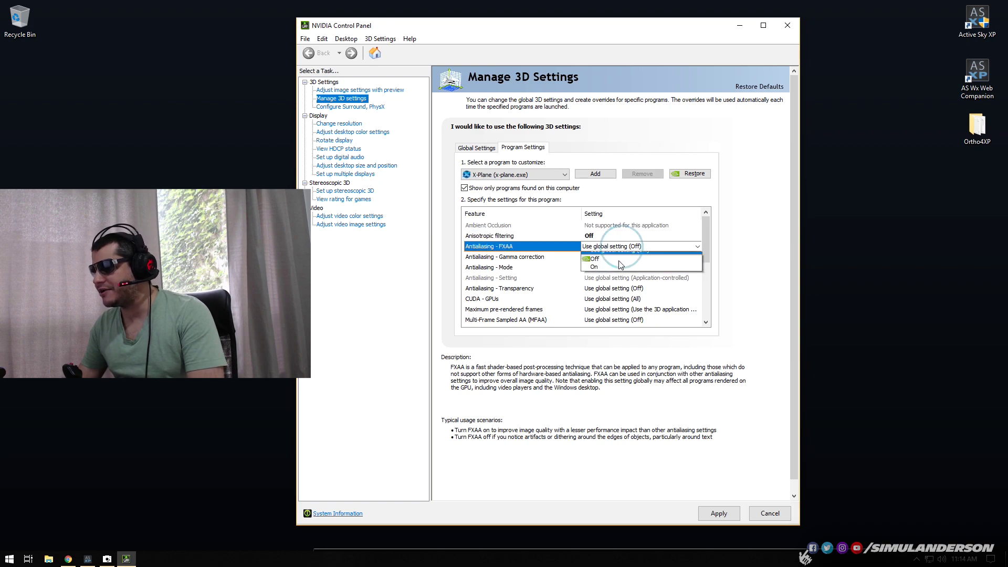
click(617, 271)
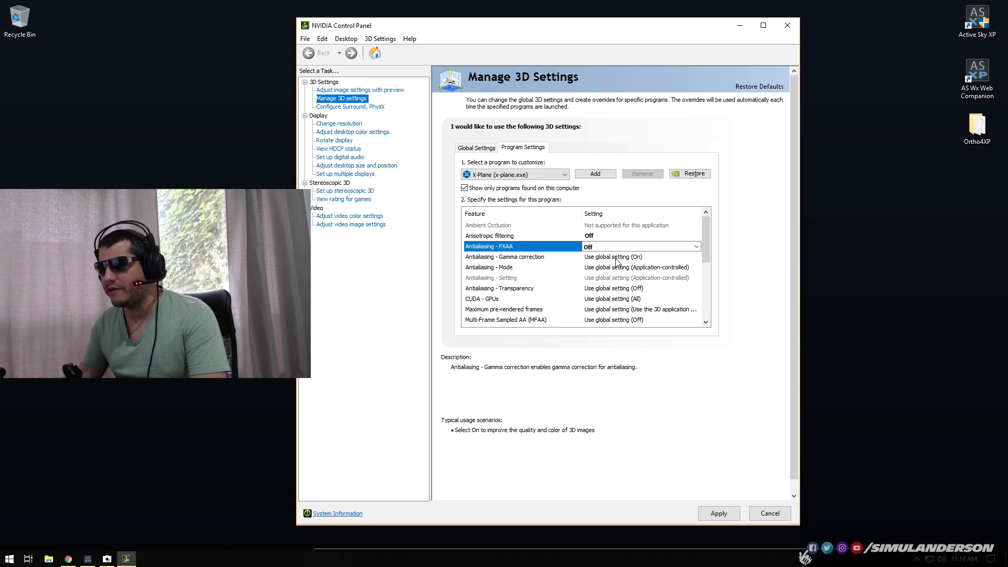
- Set Antialiasing - Gamma correction and Antialiasing - Mode to Off for X-Plane
click(618, 262)
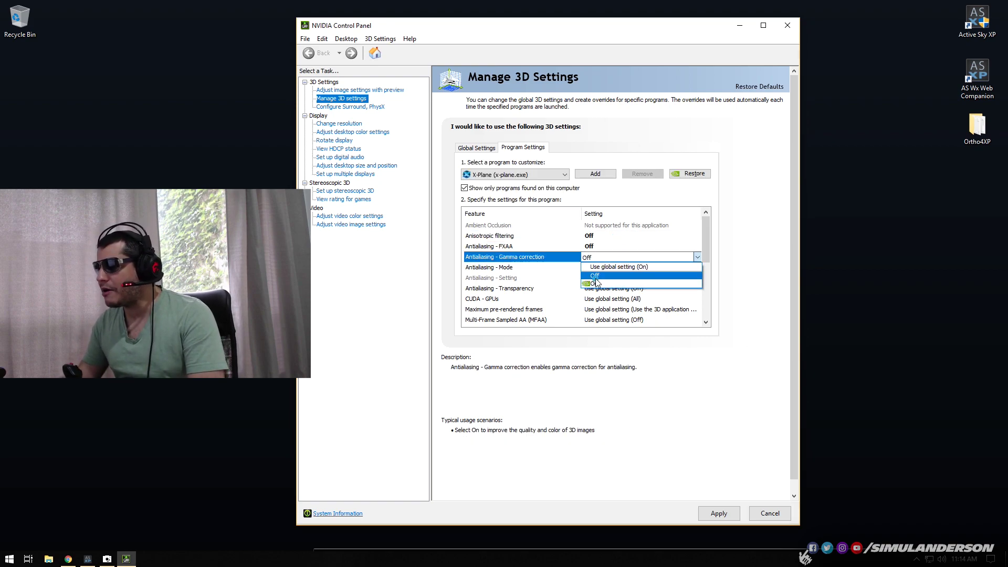
click(586, 282)
click(606, 269)
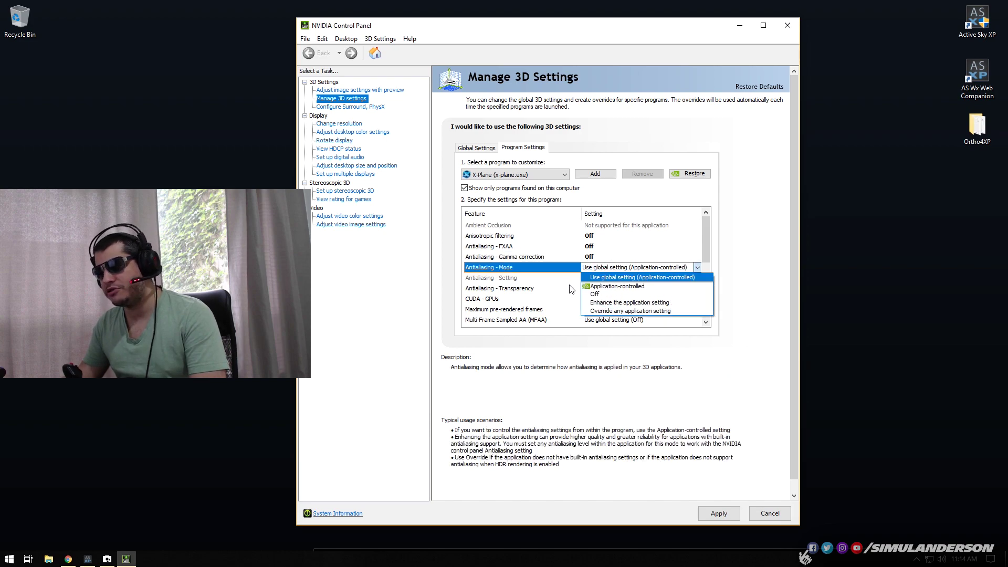
click(599, 294)
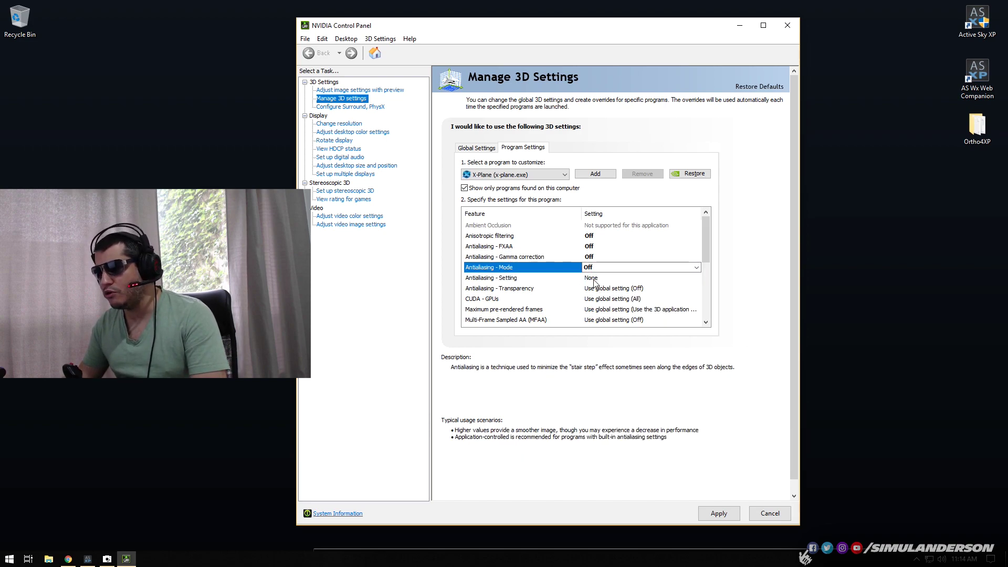
click(593, 279)
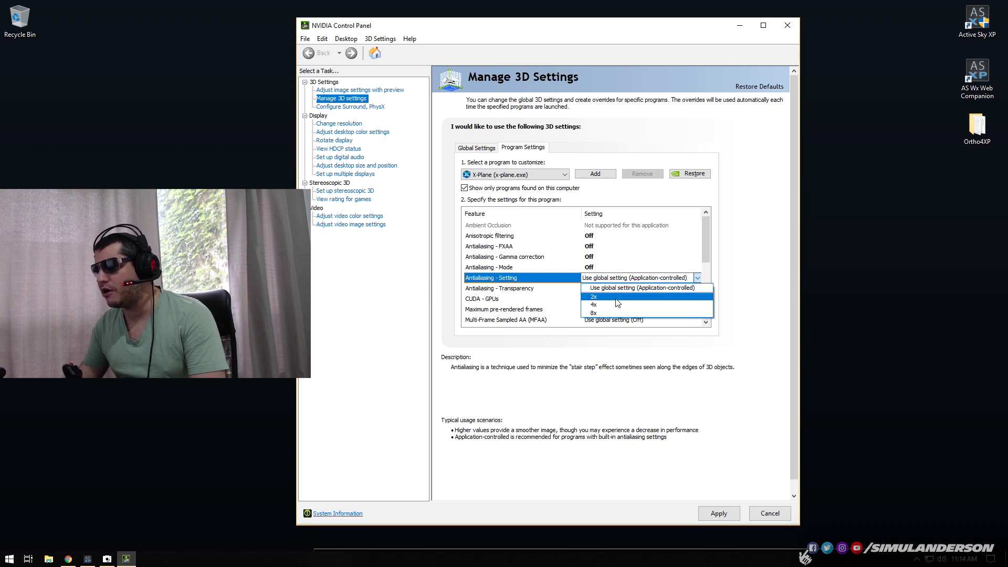
click(774, 273)
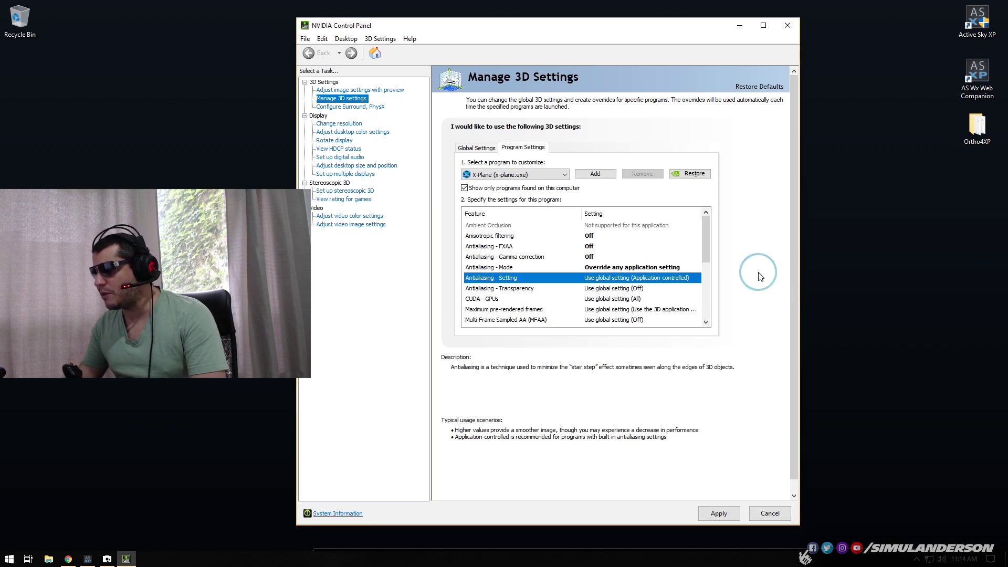
click(622, 269)
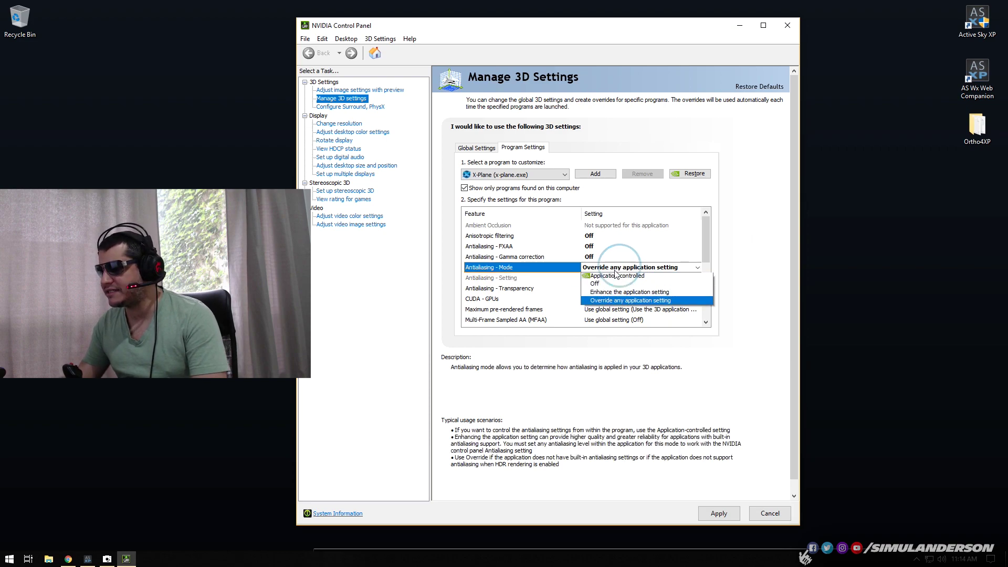
click(604, 286)
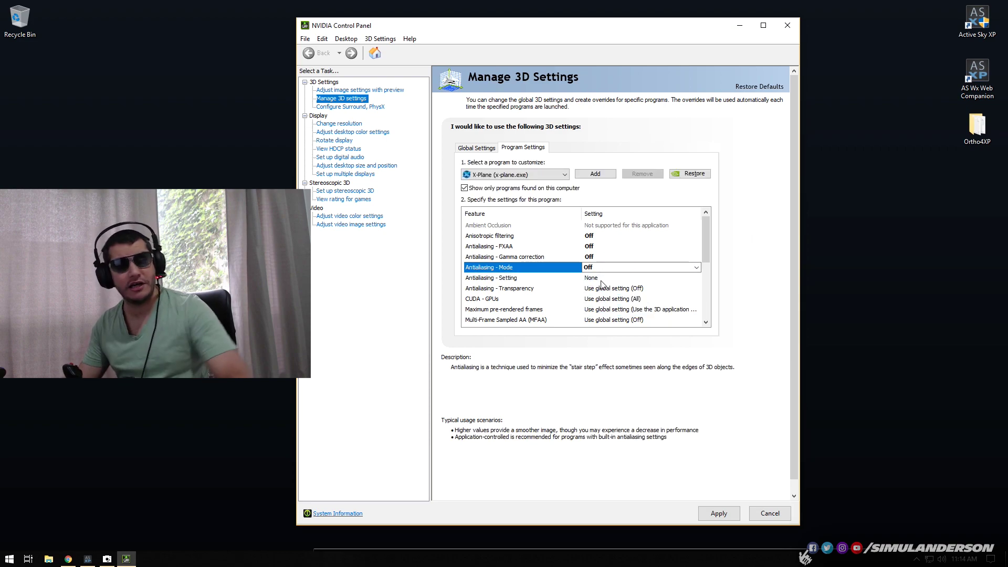
- Set Antialiasing - Transparency to Off for X-Plane
click(604, 288)
click(612, 289)
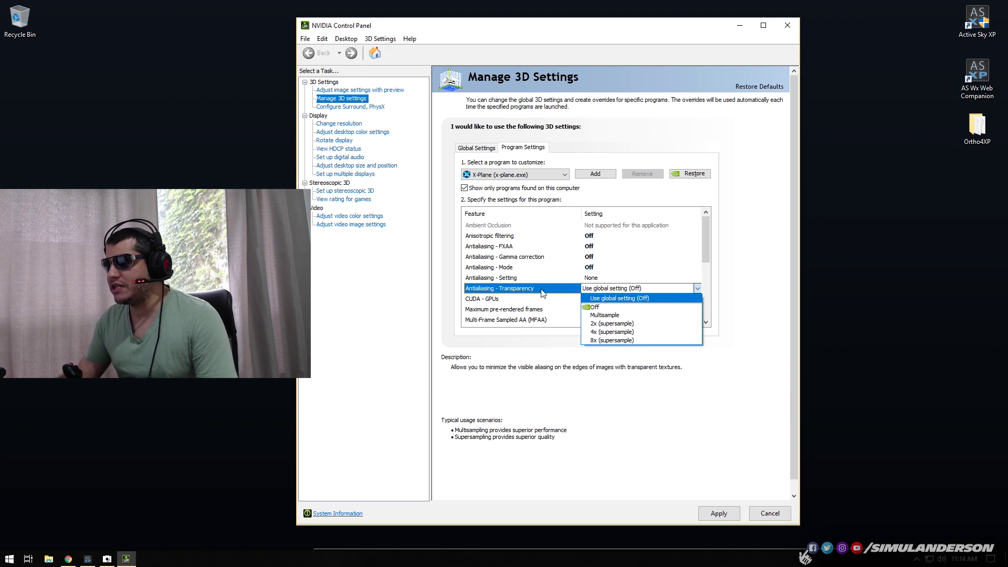
click(604, 303)
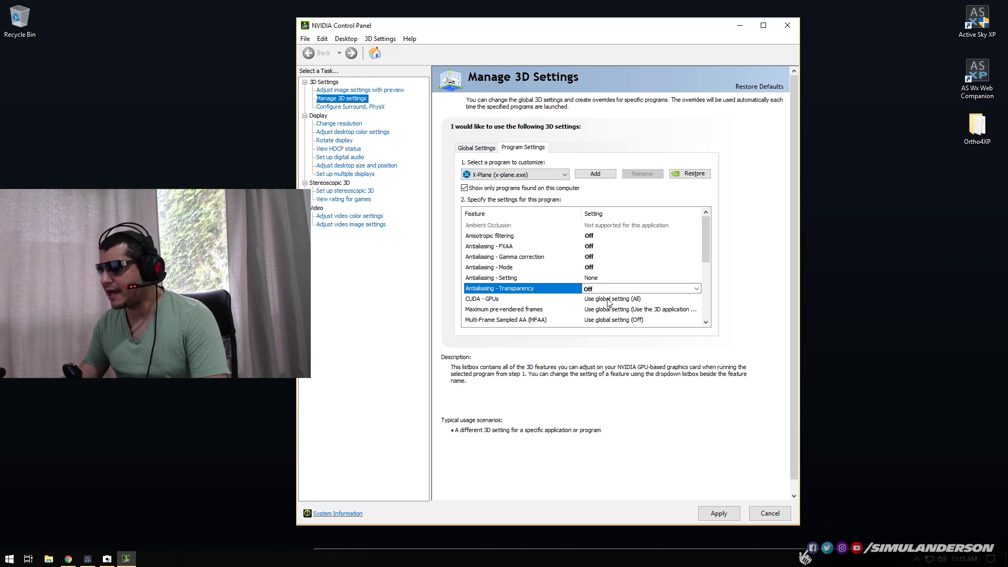
- Set CUDA - GPUs for X-Plane to use the GeForce GTX 960 specifically instead of the global setting
click(589, 299)
click(589, 299)
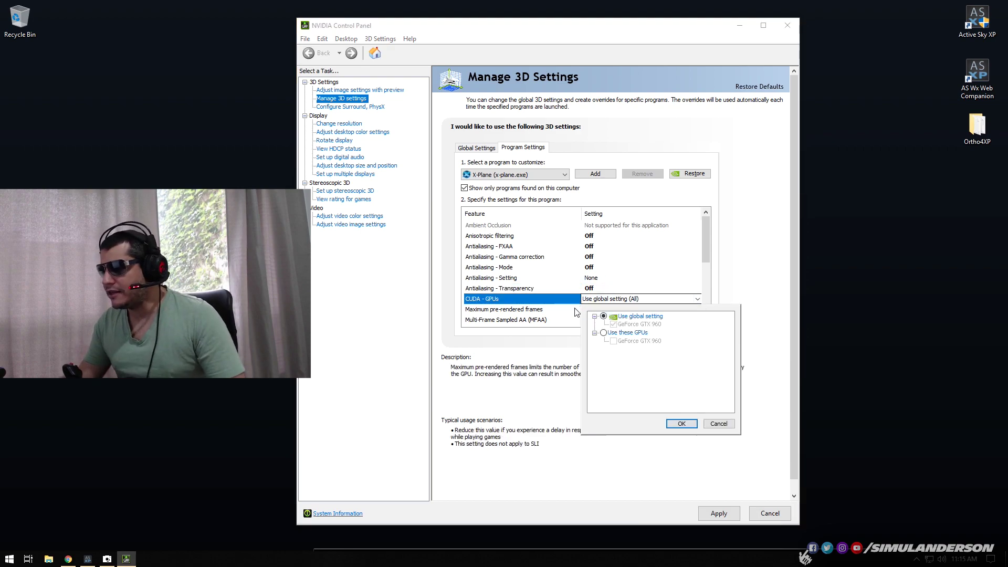
click(604, 333)
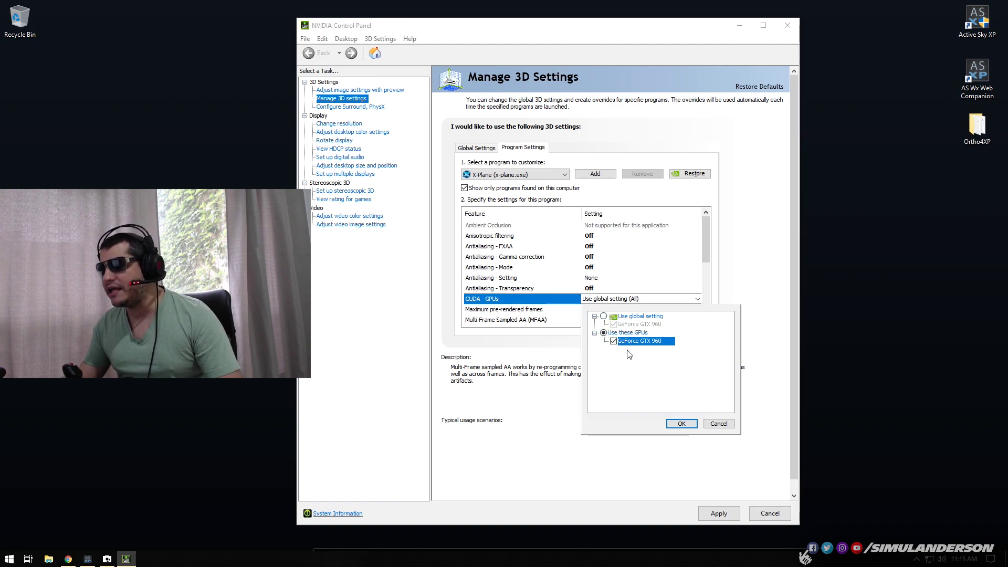
click(682, 424)
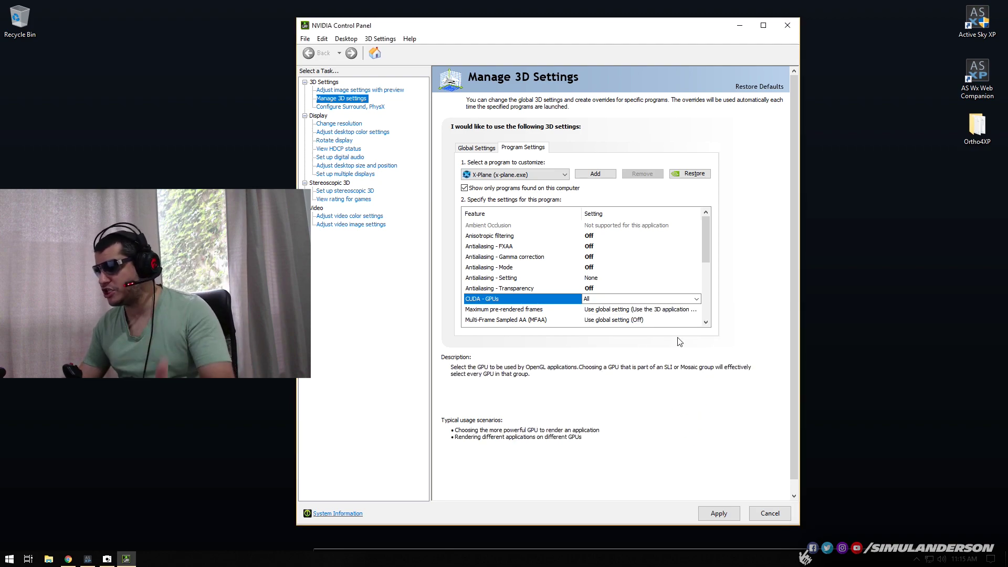
- Set Maximum pre-rendered frames to Use the 3D application setting and Multi-Frame Sampled AA (MFAA) to Off for X-Plane
double_click(706, 323)
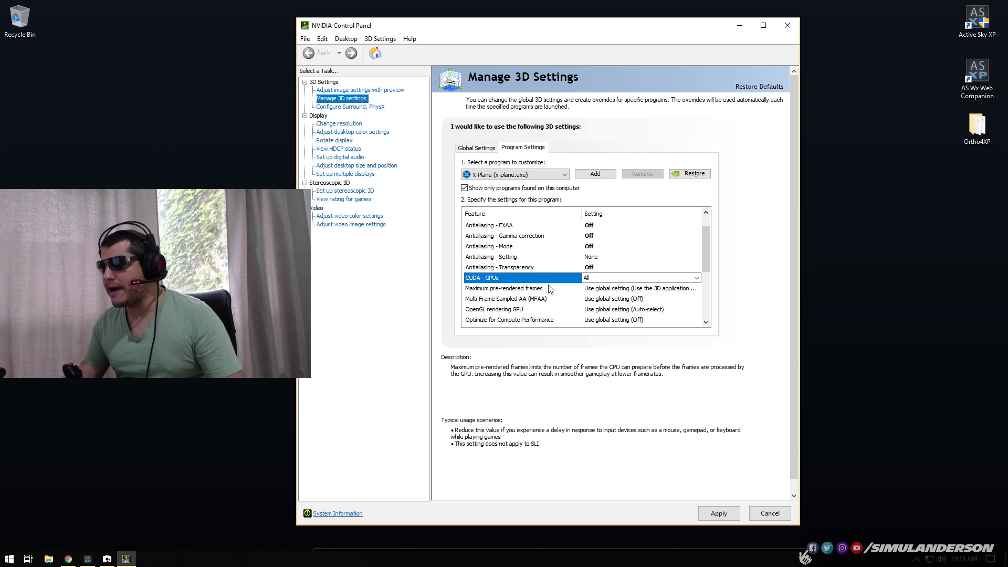
click(631, 289)
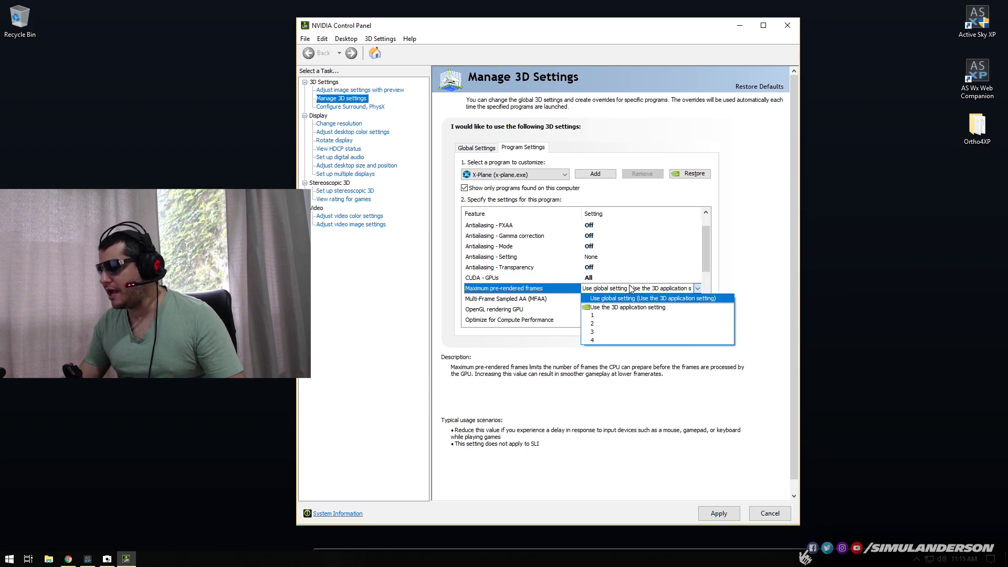
click(616, 309)
click(706, 322)
click(706, 322)
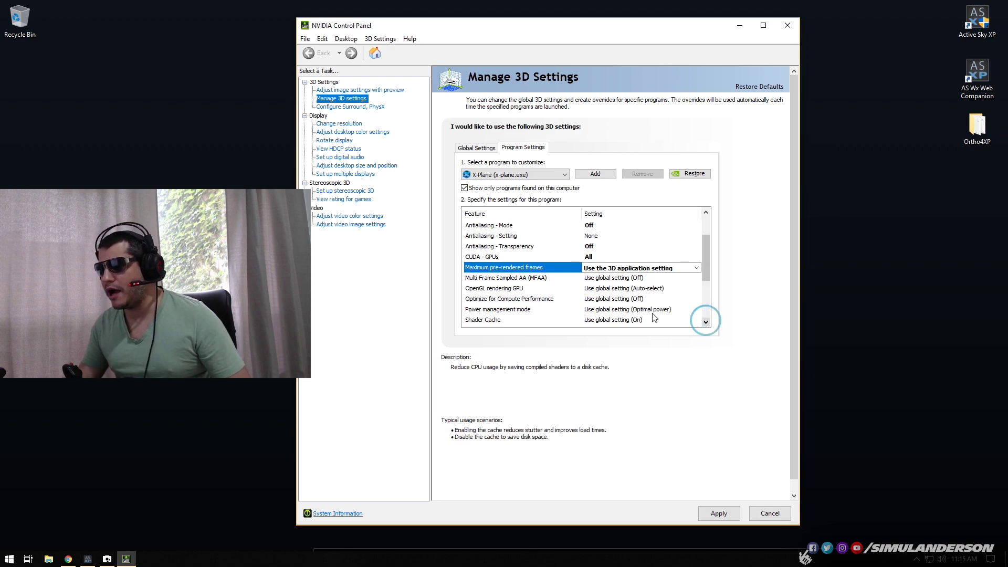
click(604, 277)
click(608, 295)
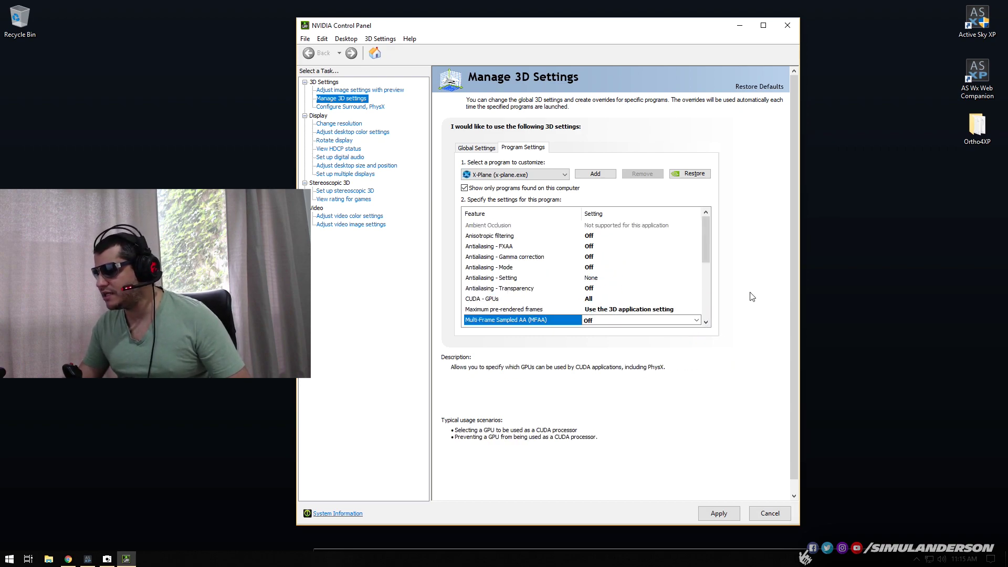
- Set OpenGL rendering GPU to GeForce GTX 960 and Optimize for Compute Performance to On for X-Plane
scroll(704, 252, down, 2)
click(638, 278)
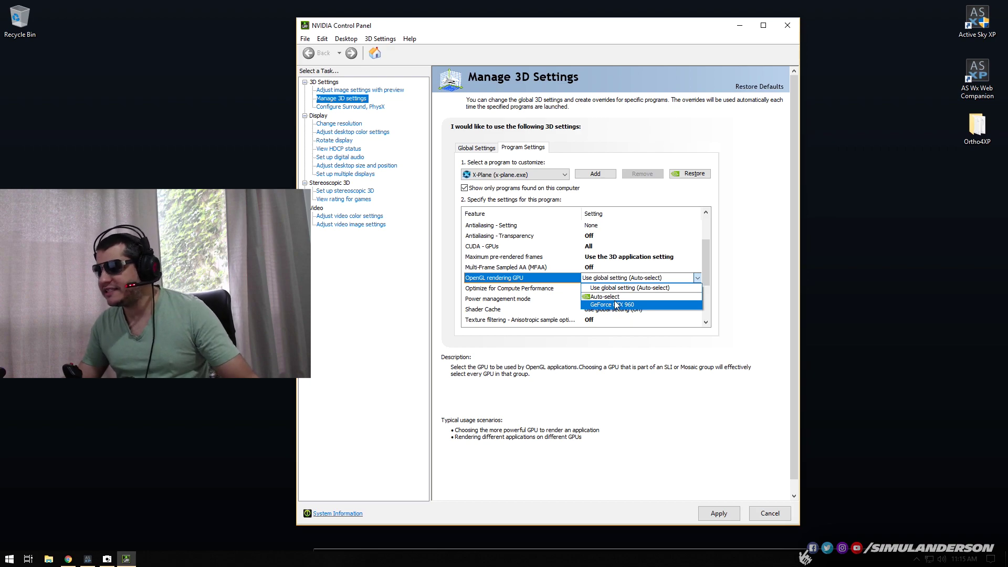
click(616, 304)
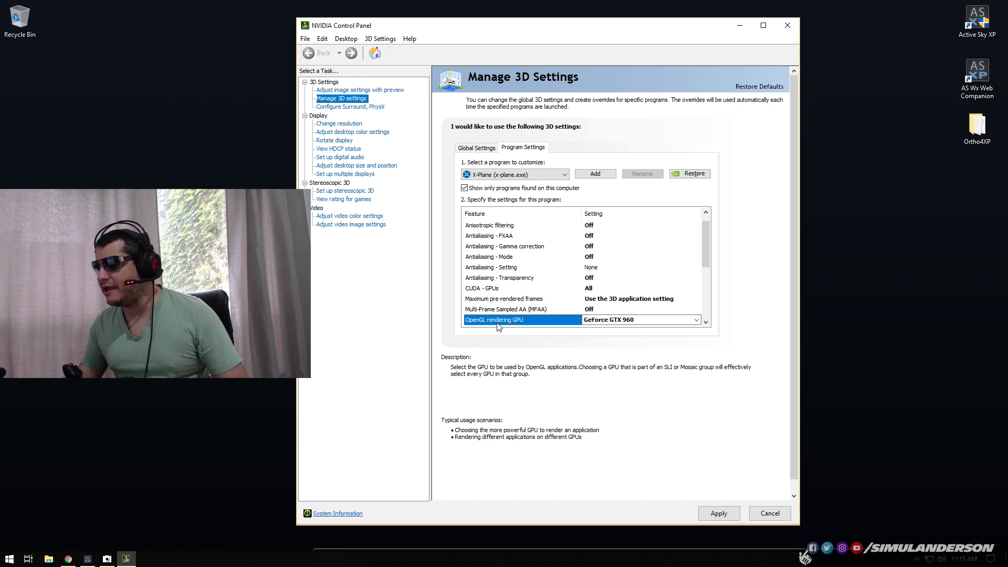
click(706, 322)
click(706, 323)
click(706, 323)
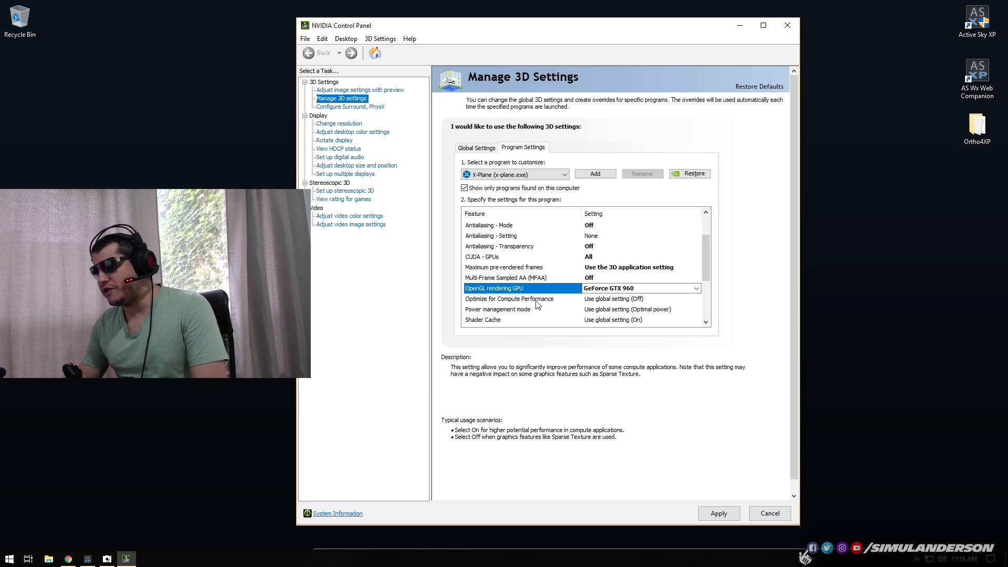
click(600, 299)
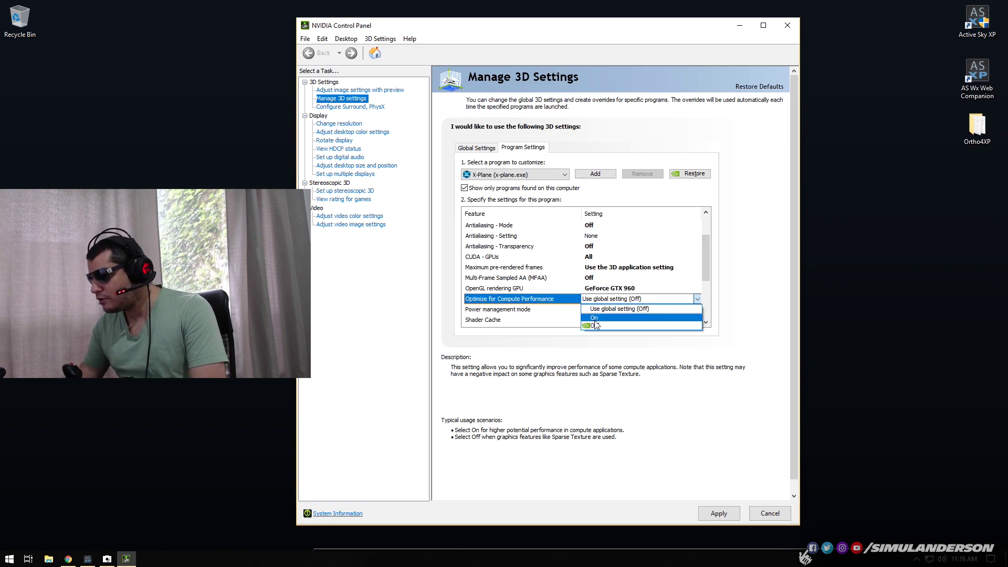
click(595, 318)
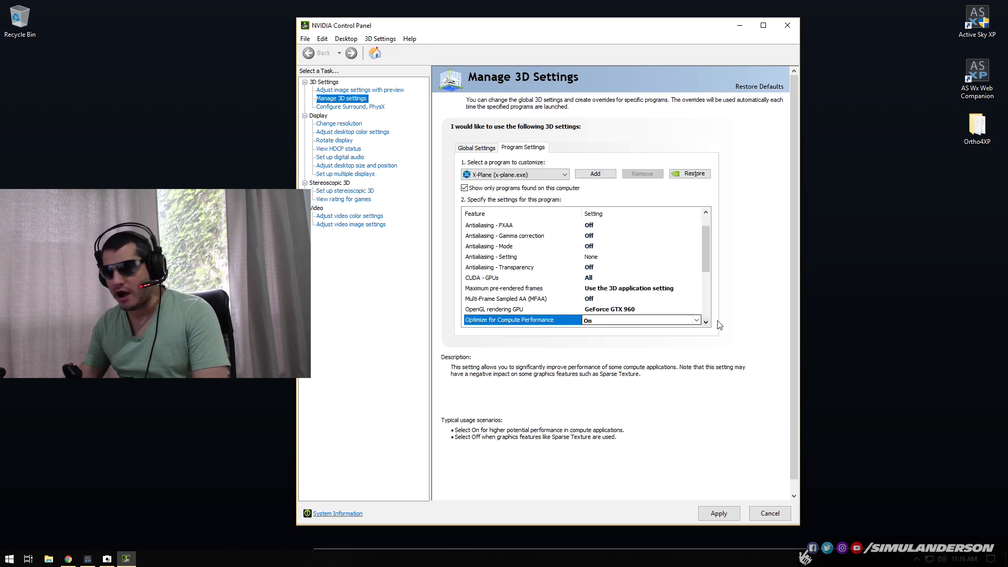
- Set Power management mode to Prefer maximum performance and Shader Cache to On for X-Plane
scroll(707, 271, down, 2)
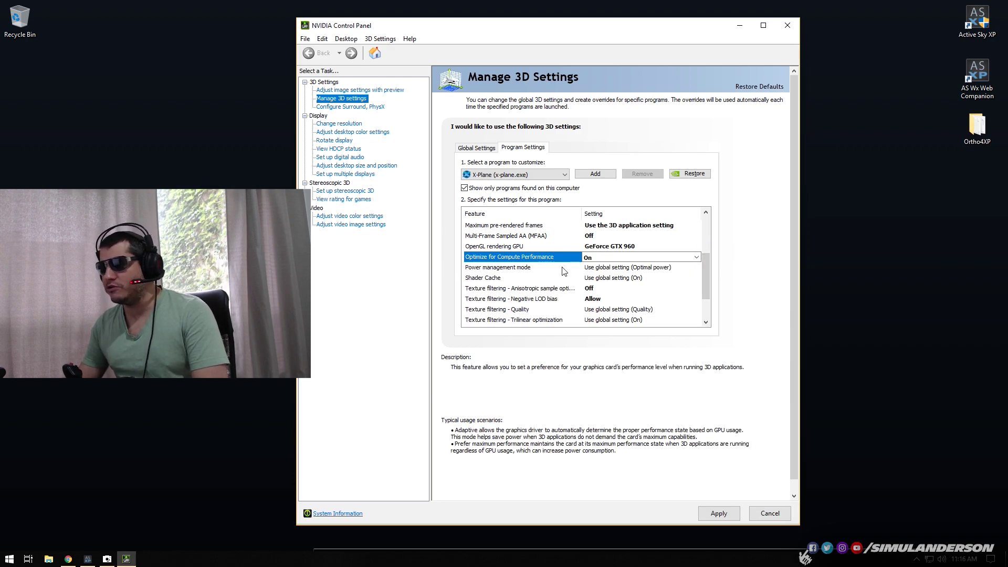
click(625, 268)
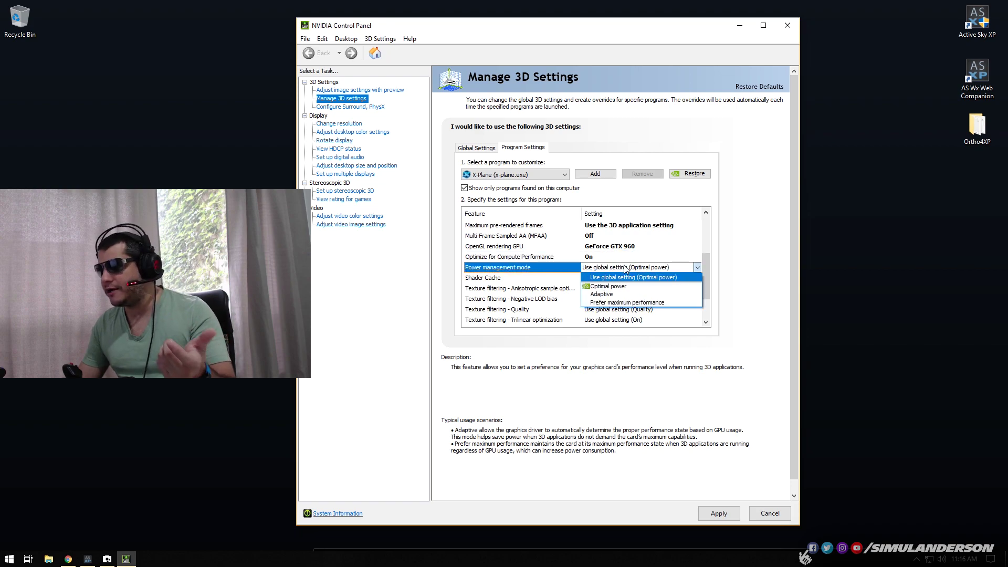
click(617, 303)
scroll(705, 265, up, 2)
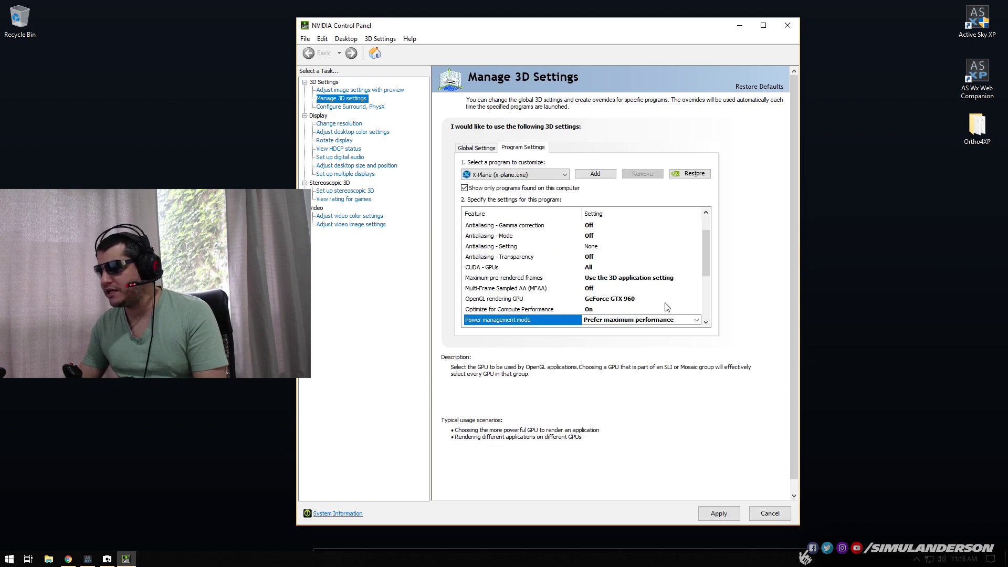
scroll(703, 270, down, 1)
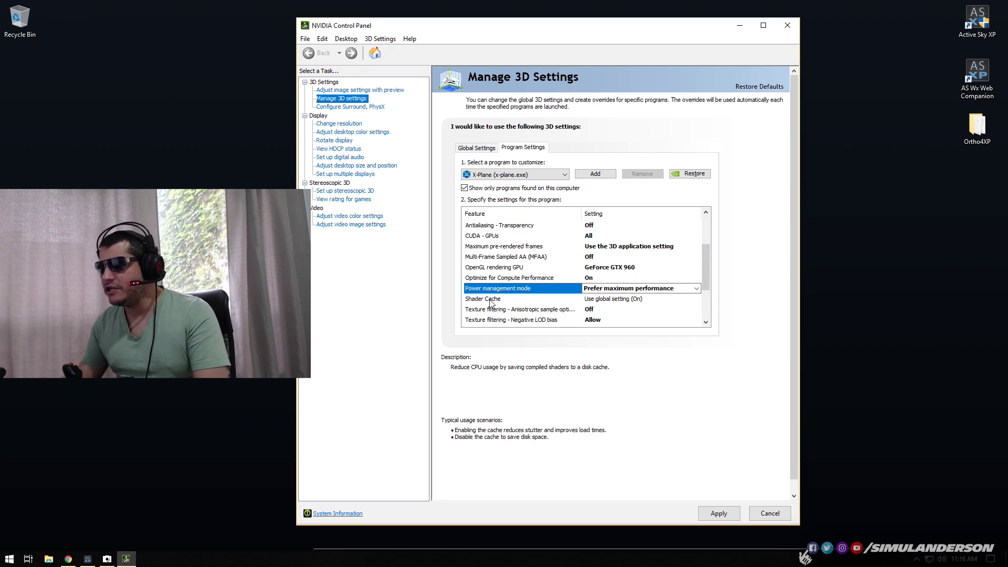
click(620, 300)
click(621, 303)
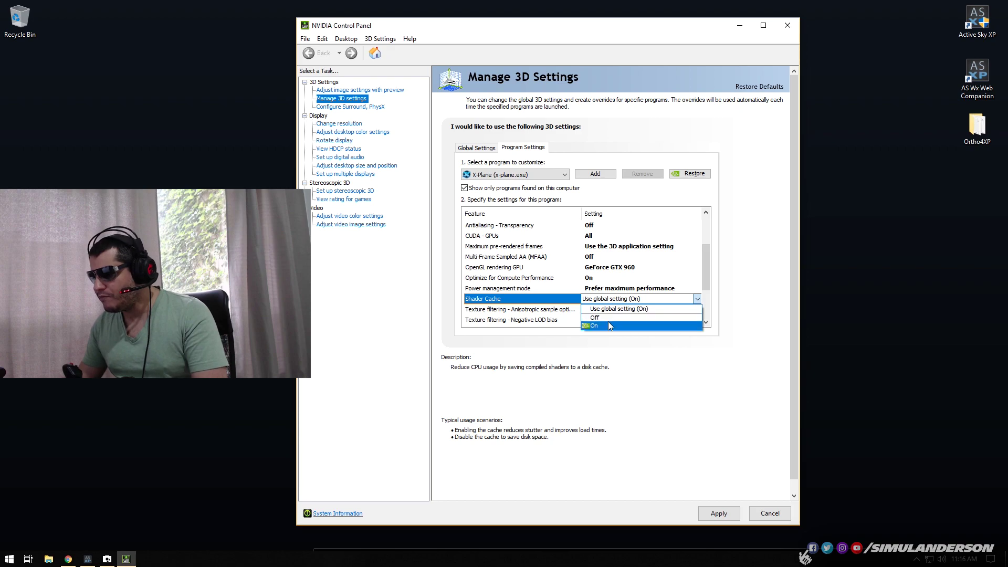
click(609, 326)
- Set Texture filtering - Negative LOD bias to Allow and Texture filtering - Quality to High performance for X-Plane
click(705, 323)
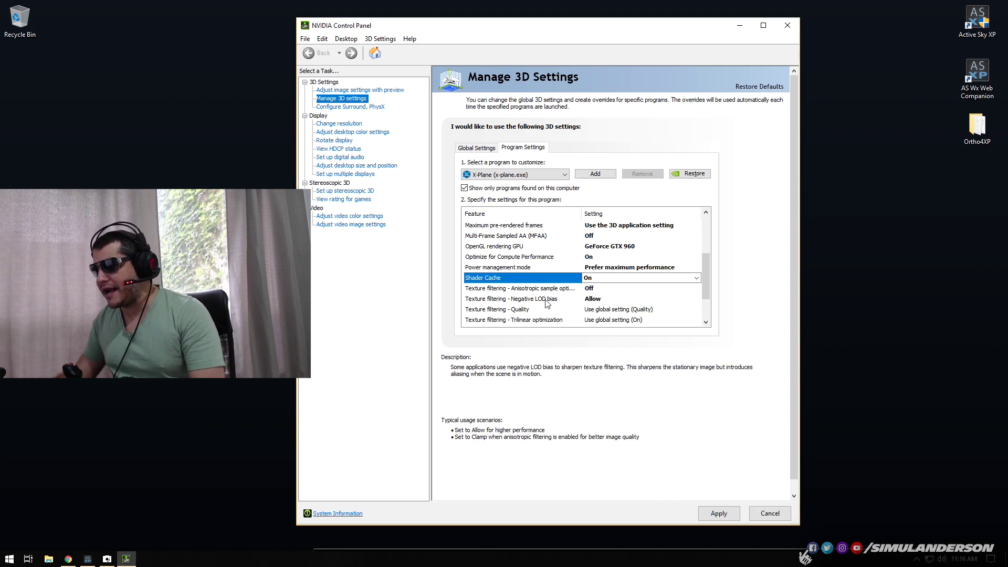
click(596, 299)
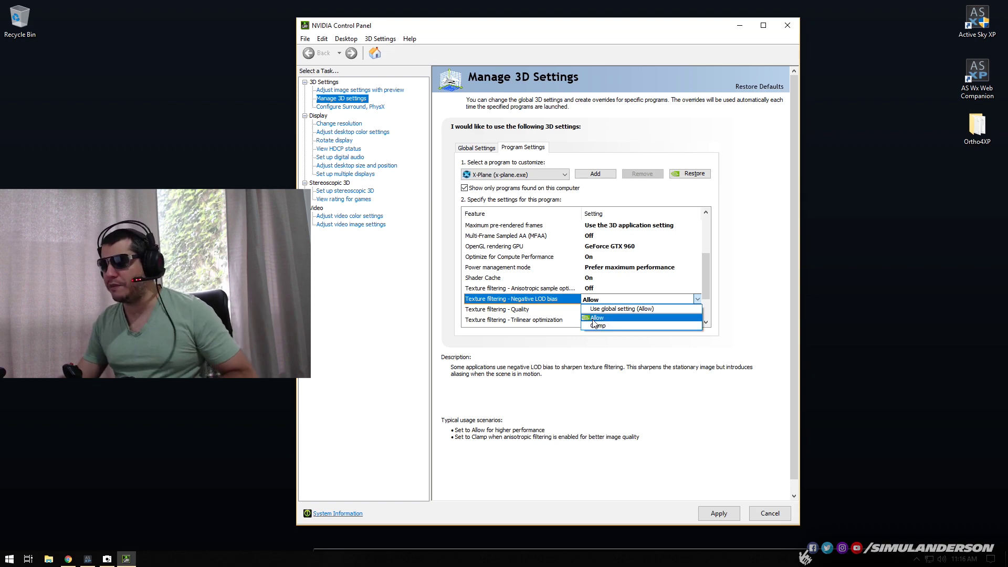
click(594, 319)
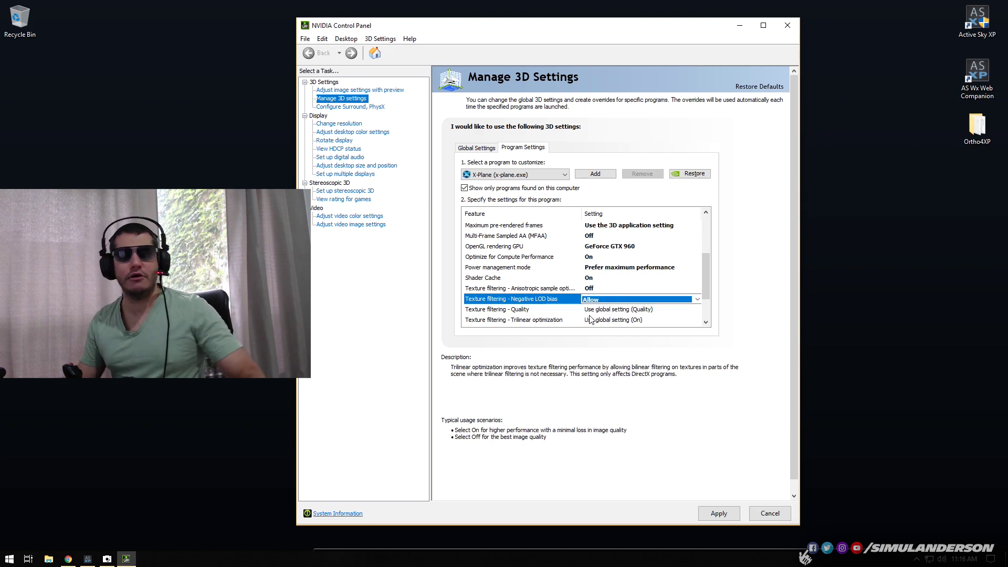
click(706, 322)
click(705, 322)
click(706, 322)
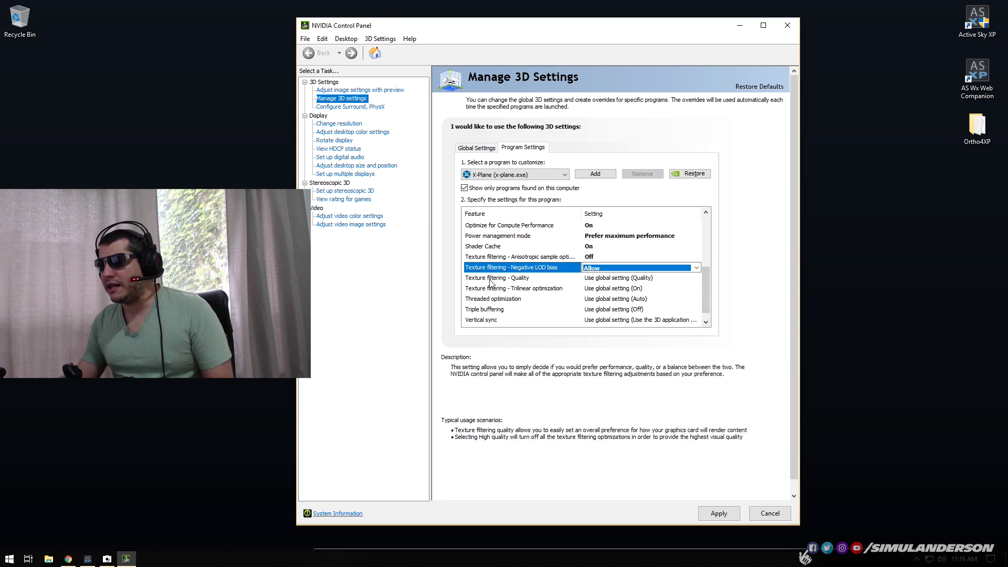
click(625, 278)
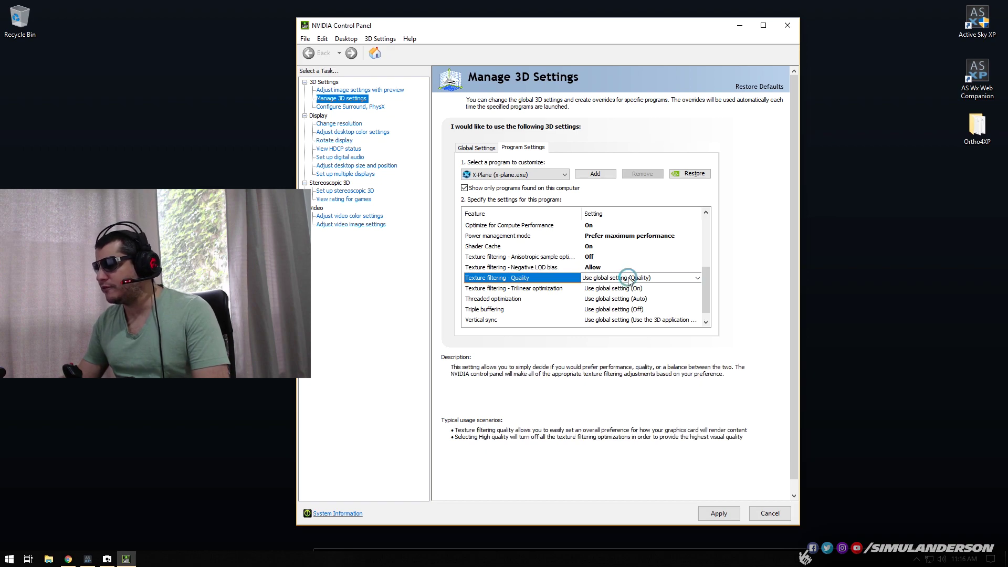
click(626, 279)
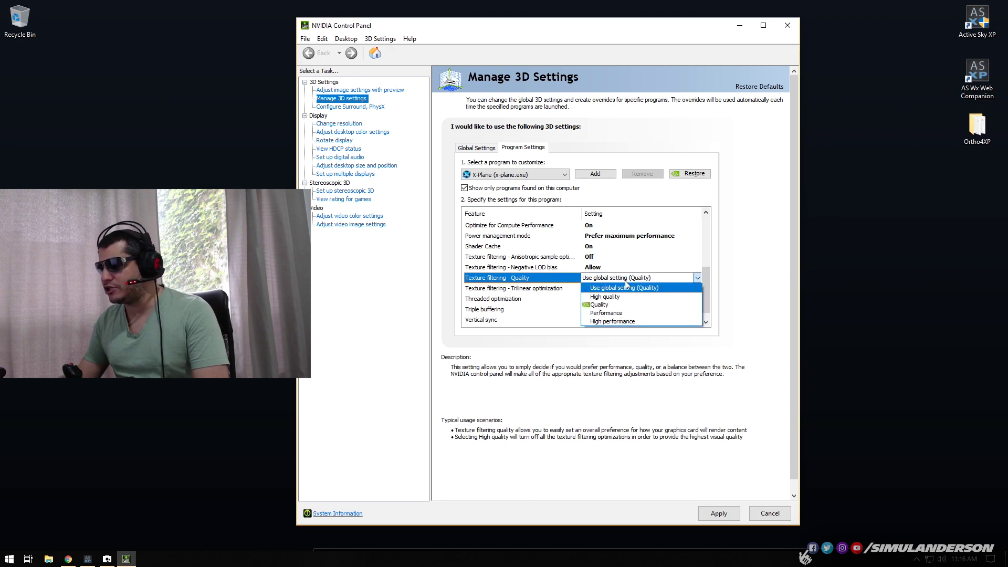
click(611, 321)
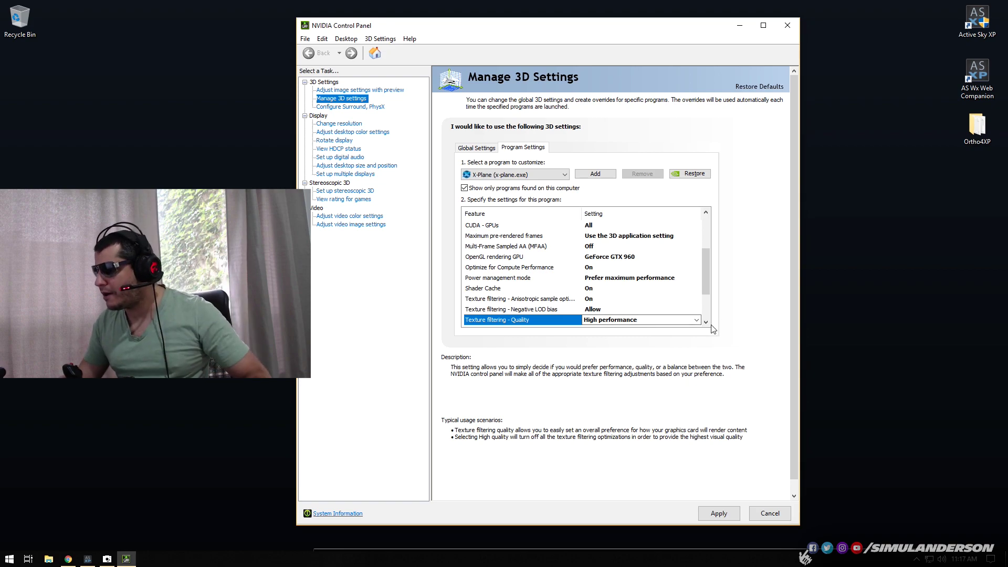
- Set Texture filtering - Trilinear optimization and Threaded optimization to Off for X-Plane
scroll(706, 315, down, 4)
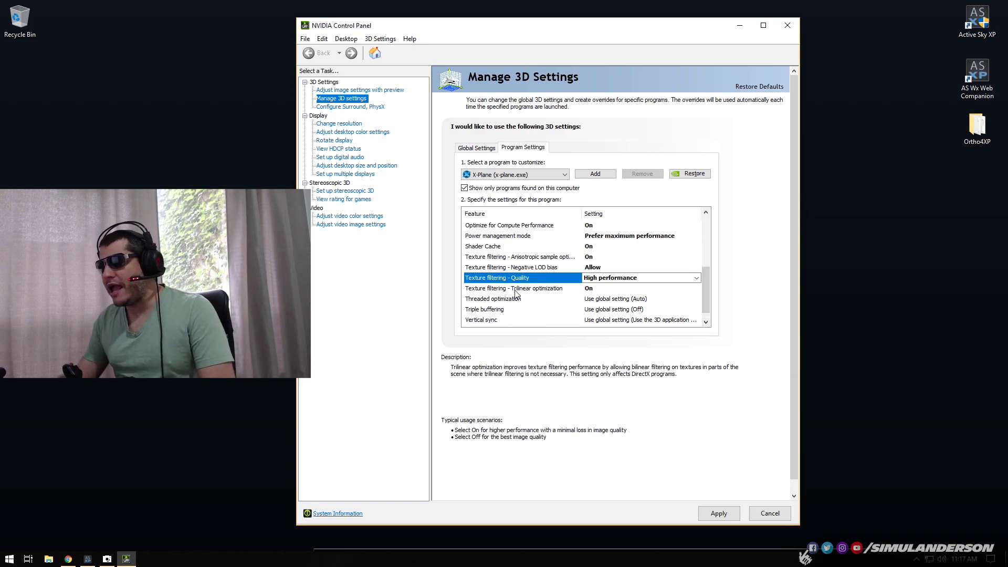
click(591, 290)
click(593, 289)
click(594, 305)
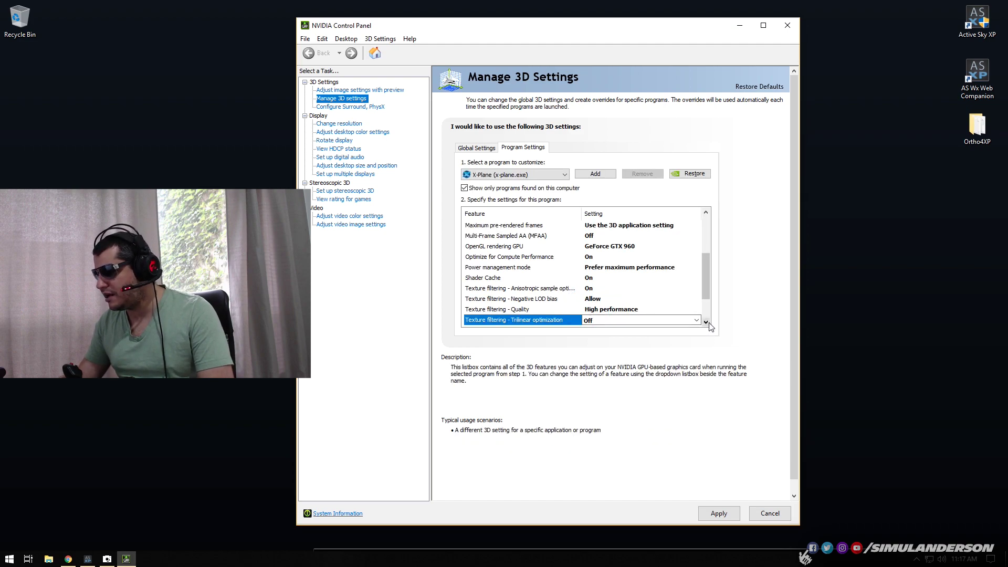
scroll(706, 321, down, 3)
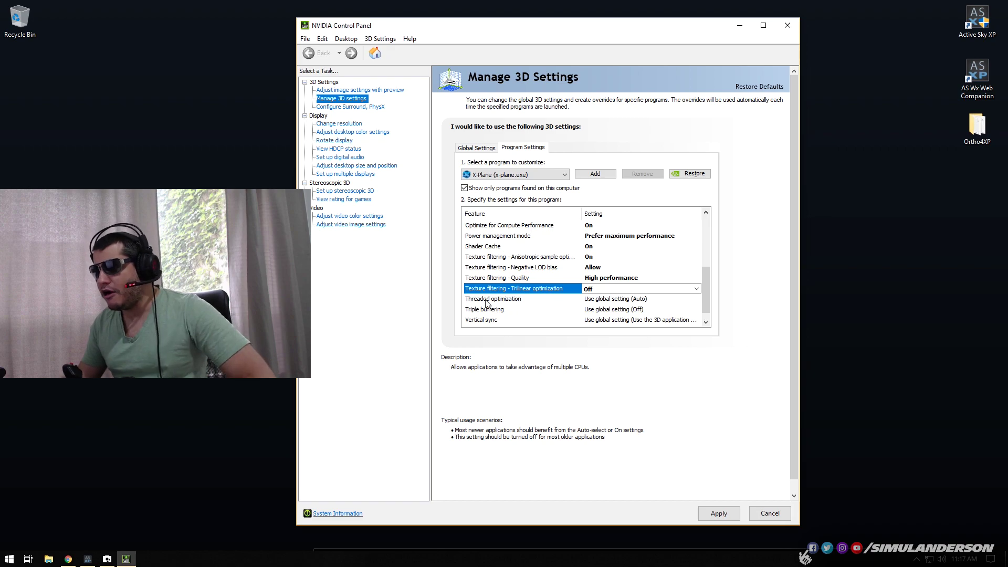
click(612, 299)
click(612, 300)
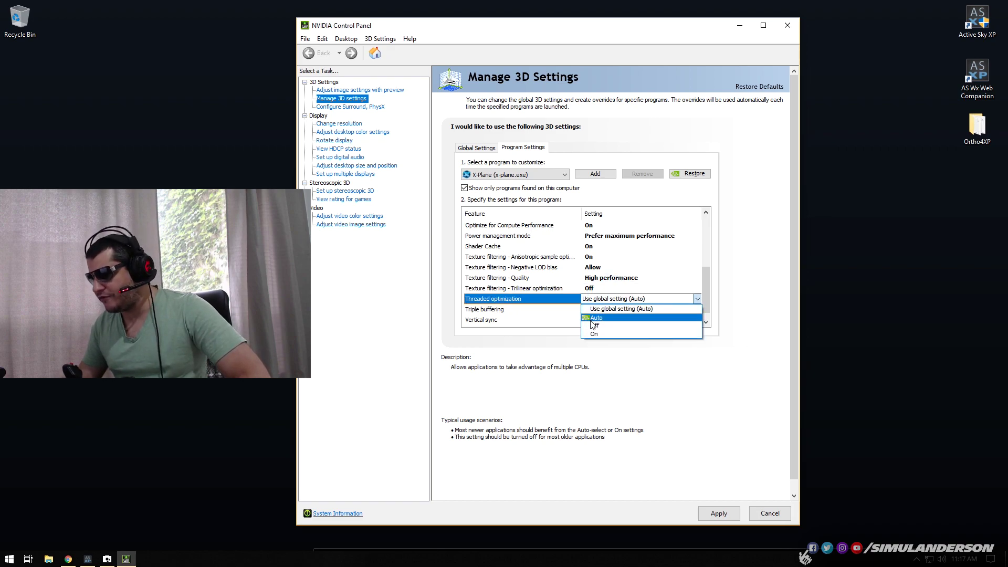
click(594, 325)
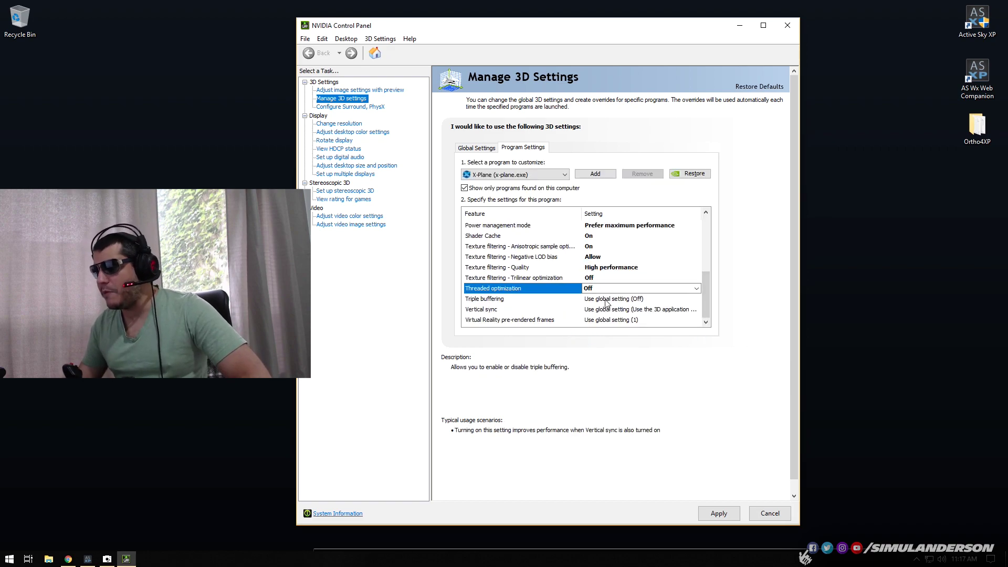
- Set Triple buffering to On and Vertical sync to Off for X-Plane
click(605, 300)
click(606, 300)
click(689, 325)
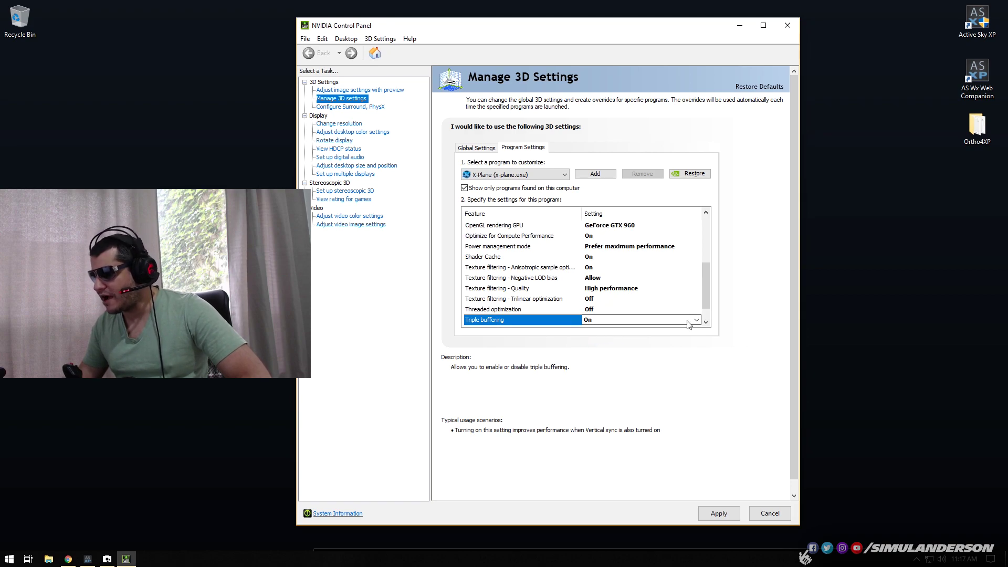
scroll(705, 302, down, 2)
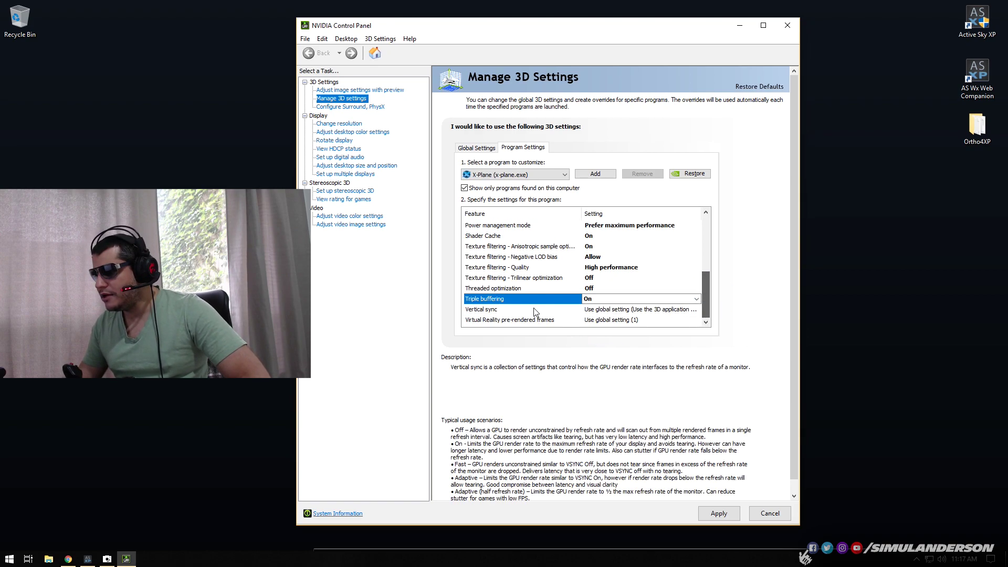
click(604, 310)
click(604, 310)
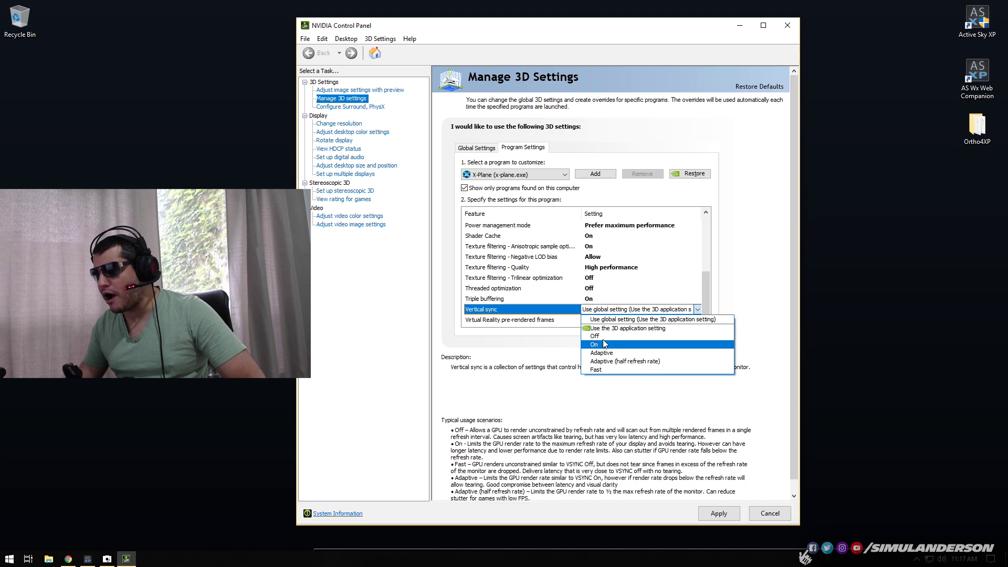
click(608, 337)
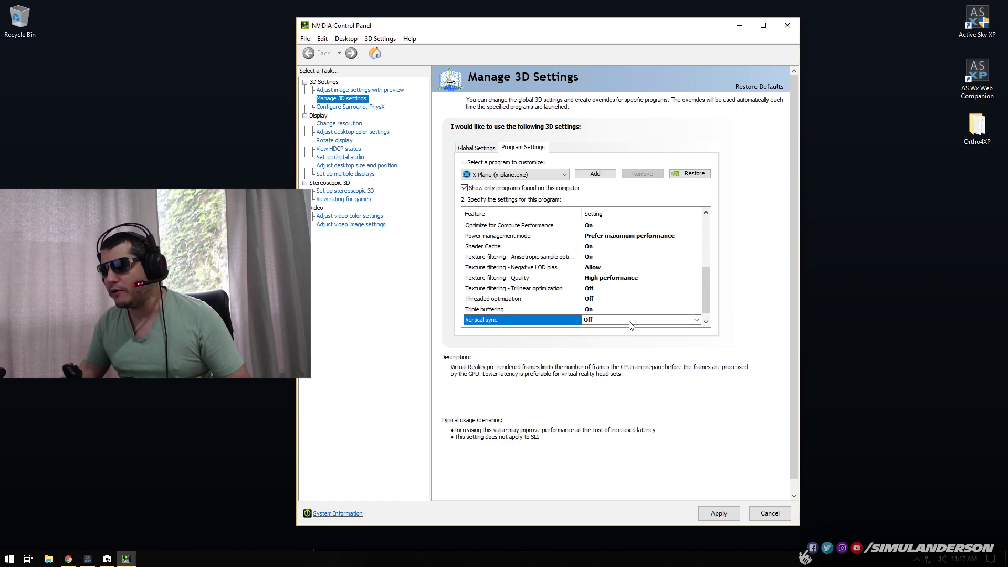
- Set Virtual Reality pre-rendered frames to Use the 3D application setting for X-Plane
click(706, 323)
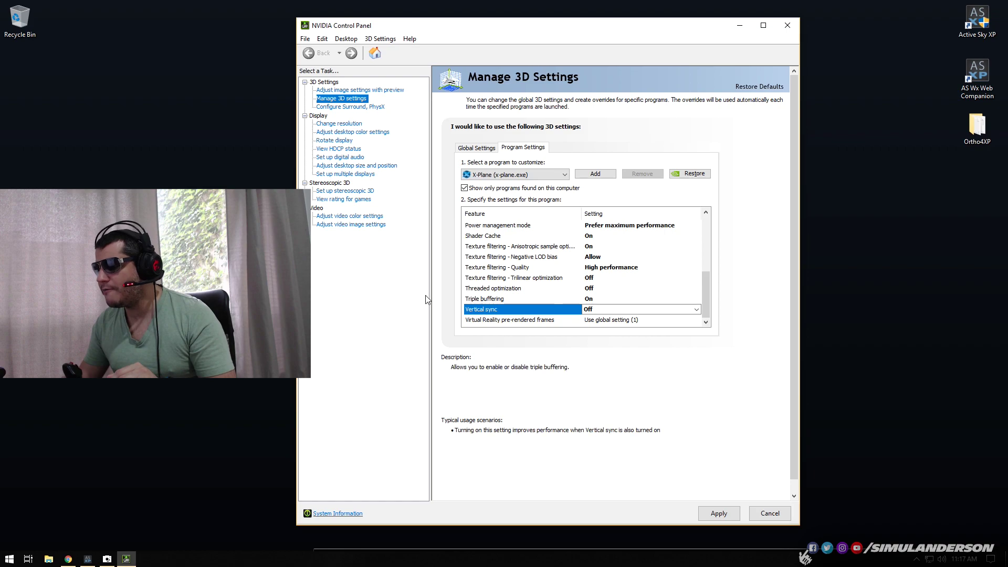
click(617, 321)
click(613, 319)
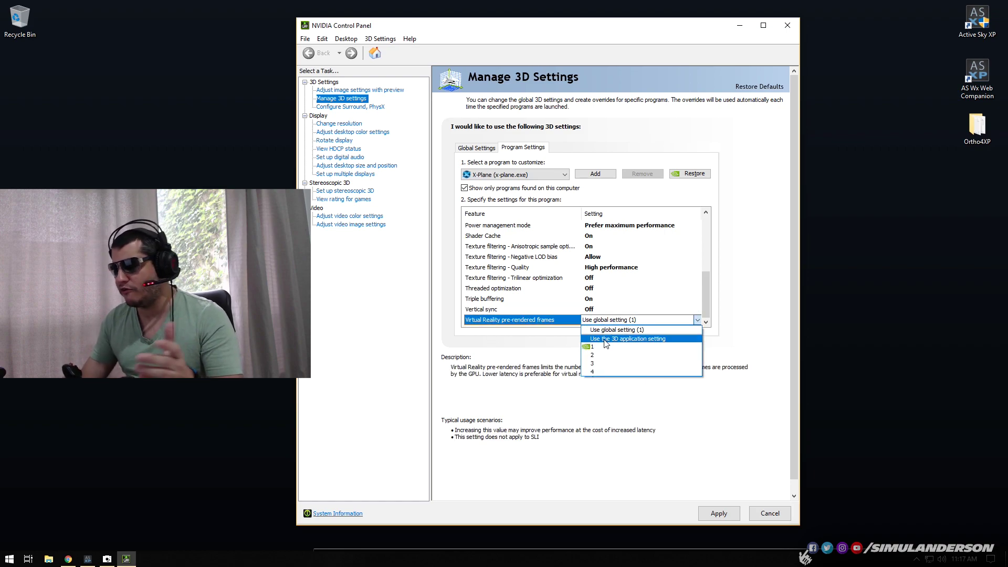
click(606, 339)
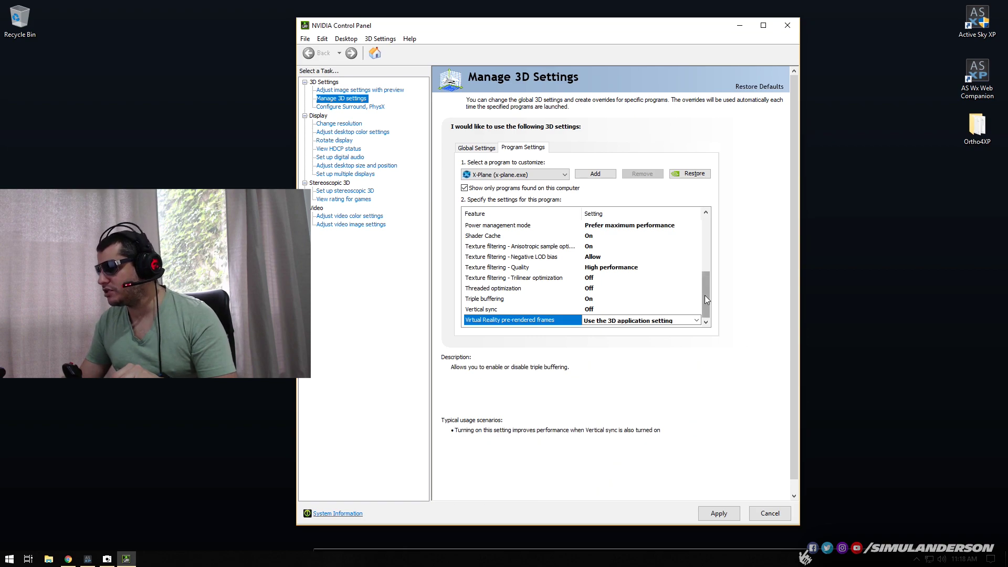
- Recheck X-Plane's feature list from the beginning and set Texture filtering - Anisotropic sample optimization to Off
drag(705, 297, 707, 234)
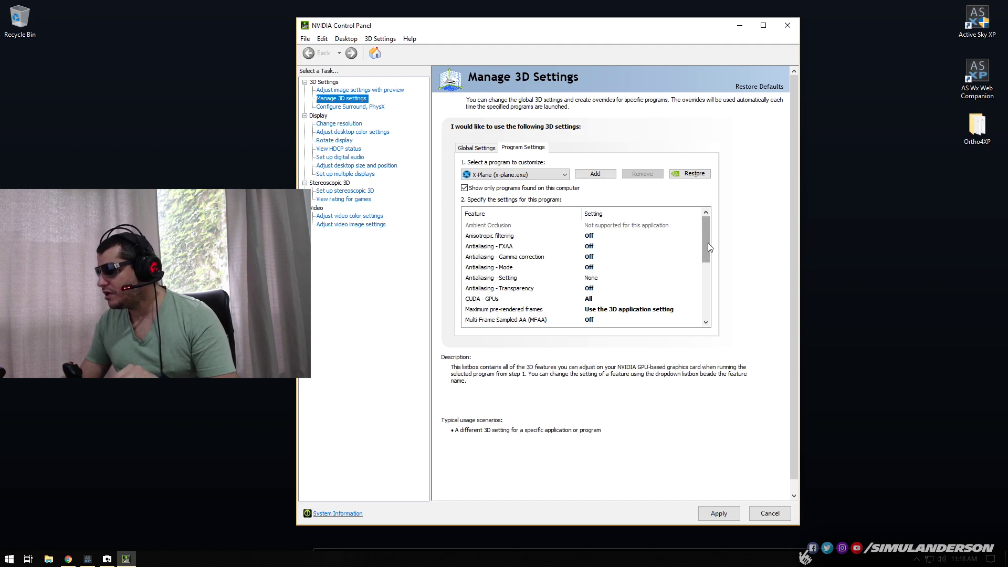
drag(709, 242, 705, 263)
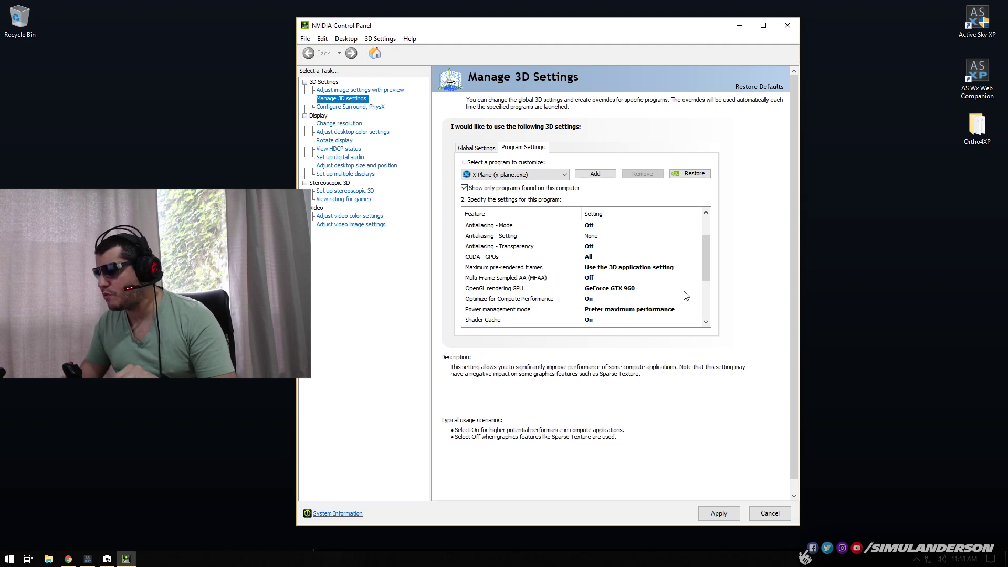
drag(705, 252, 701, 265)
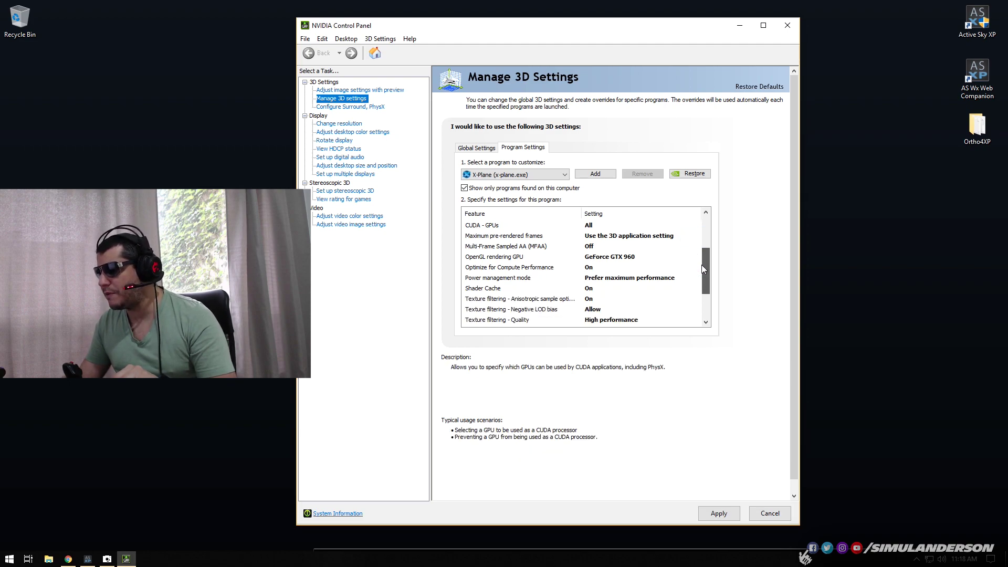
click(590, 301)
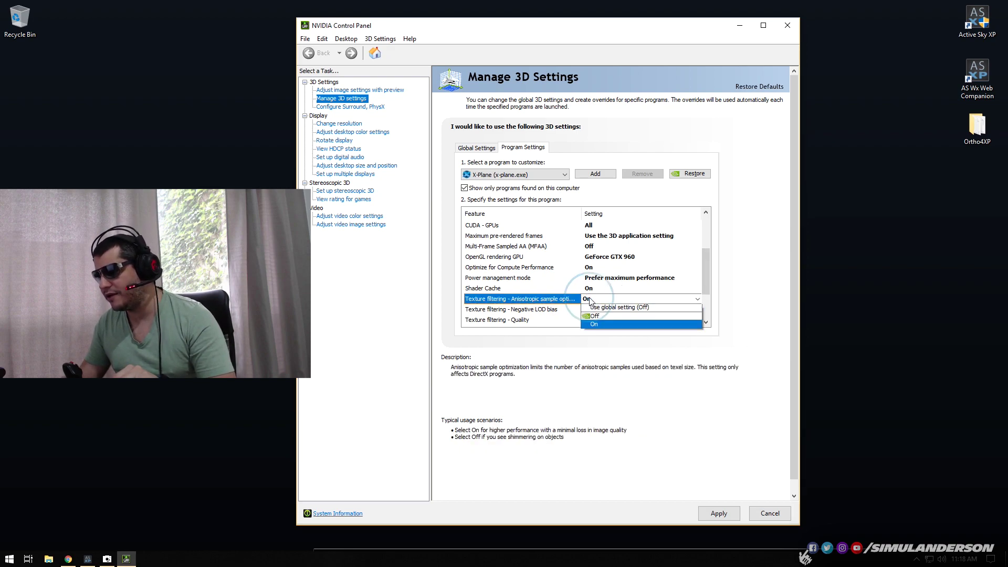
click(598, 315)
- Check the remaining X-Plane settings, apply the changes and close the NVIDIA Control Panel
drag(706, 263, 710, 297)
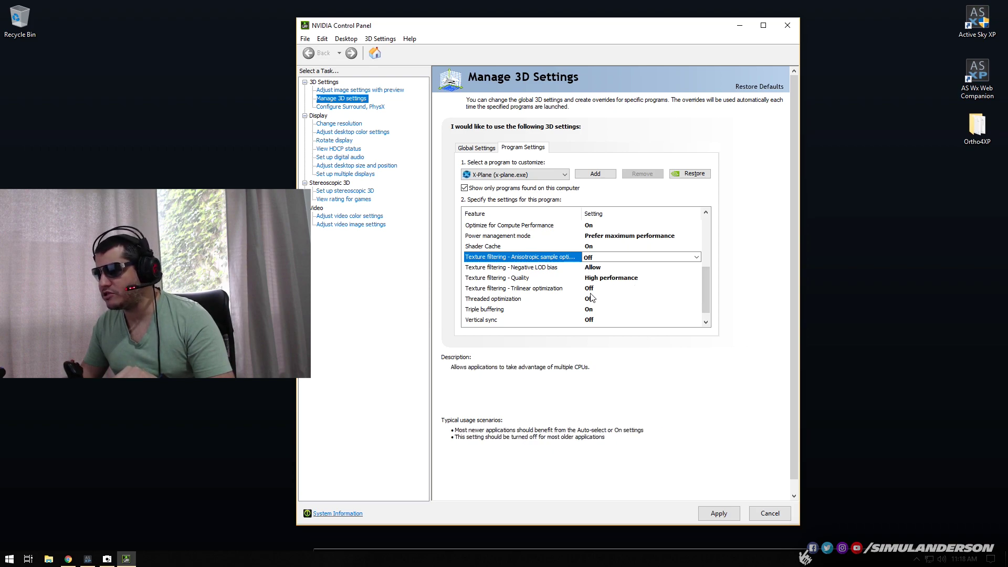
scroll(572, 323, down, 1)
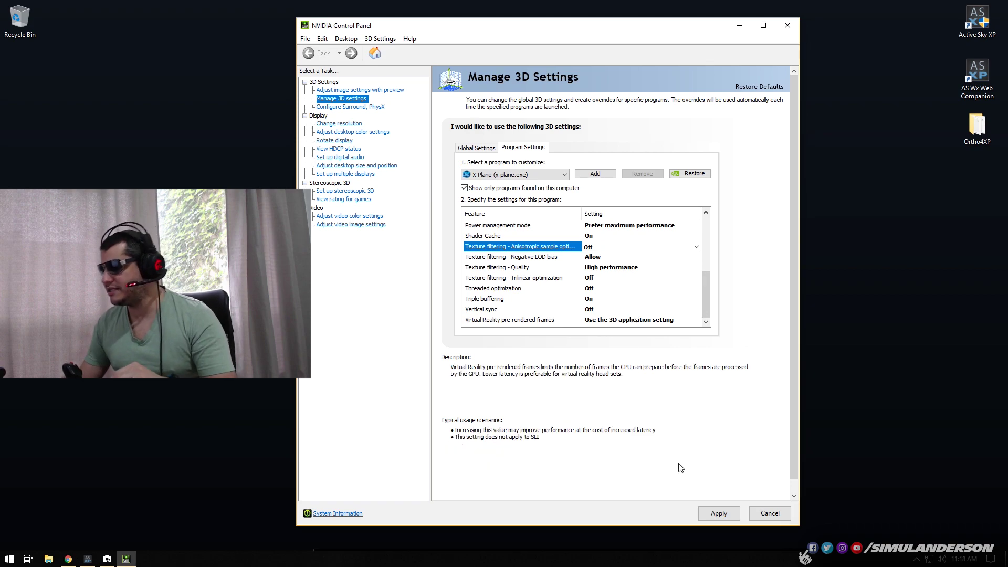
click(717, 513)
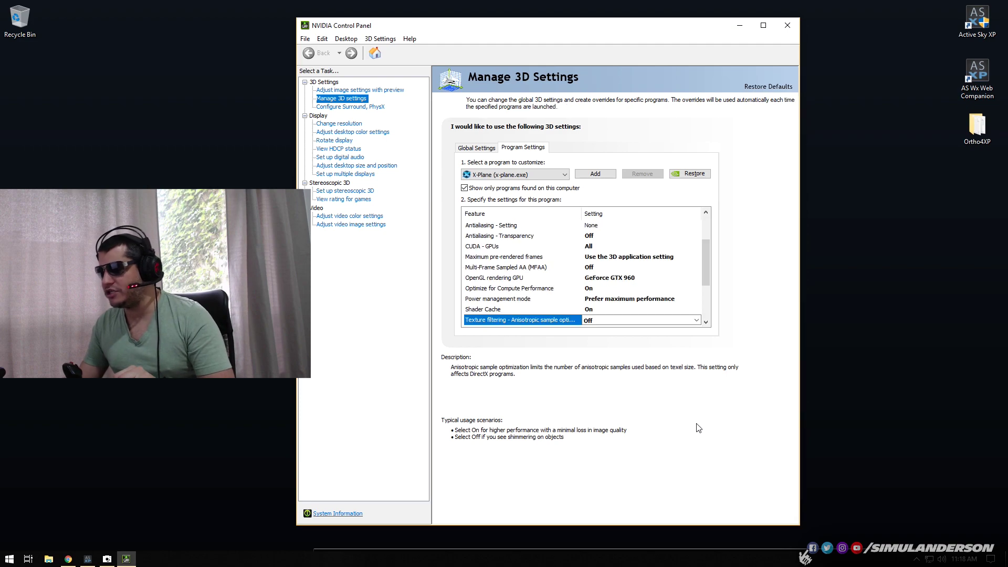
click(786, 25)
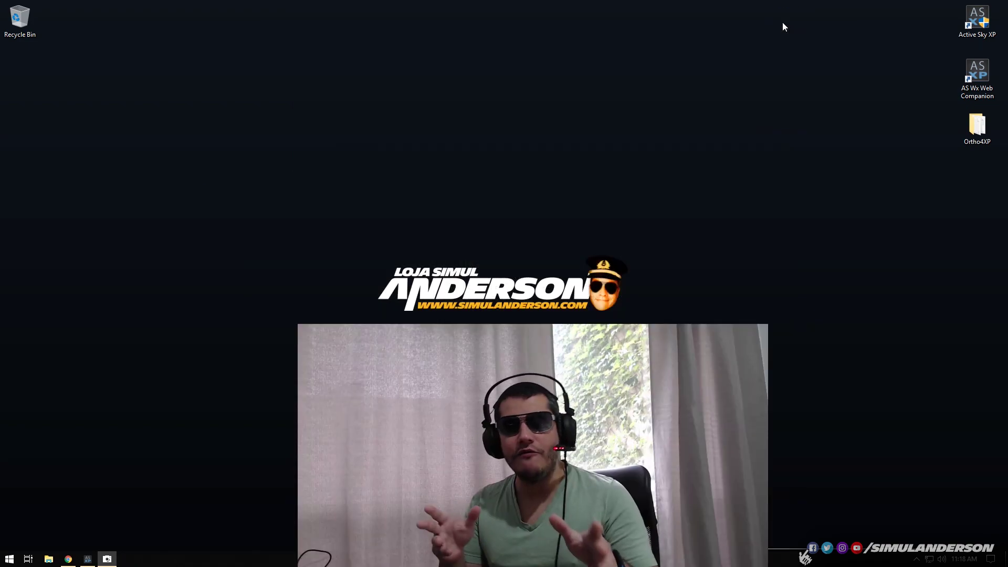